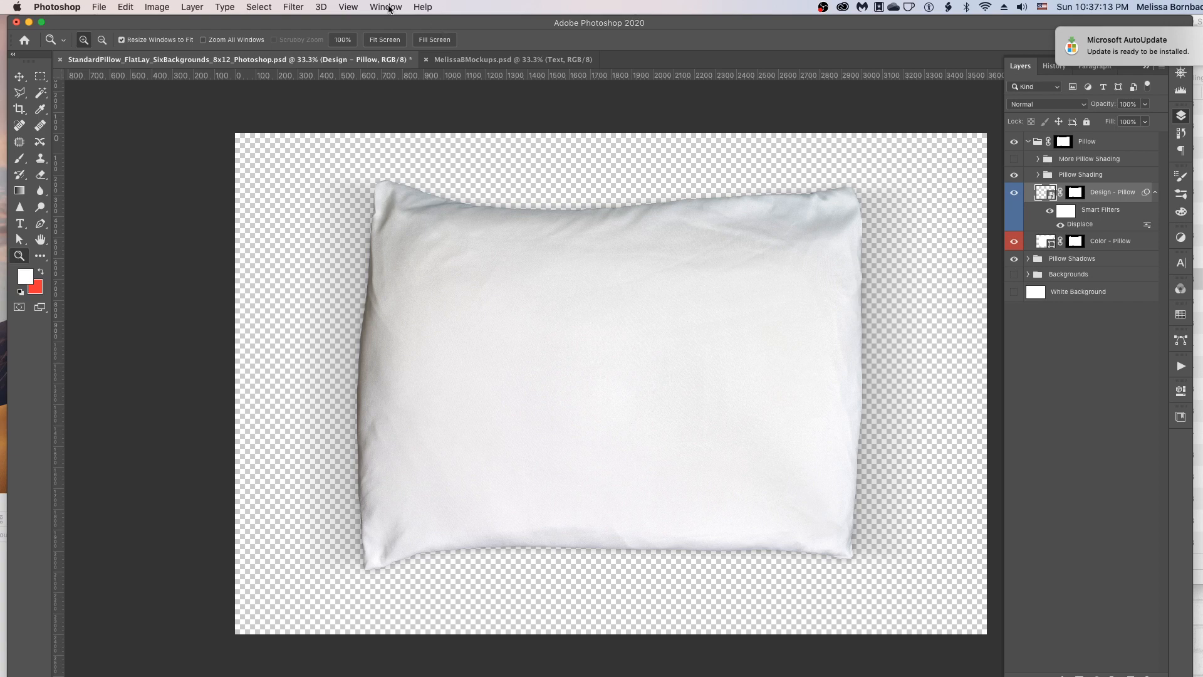
{"action": "left_click", "coordinate": [385, 7]}
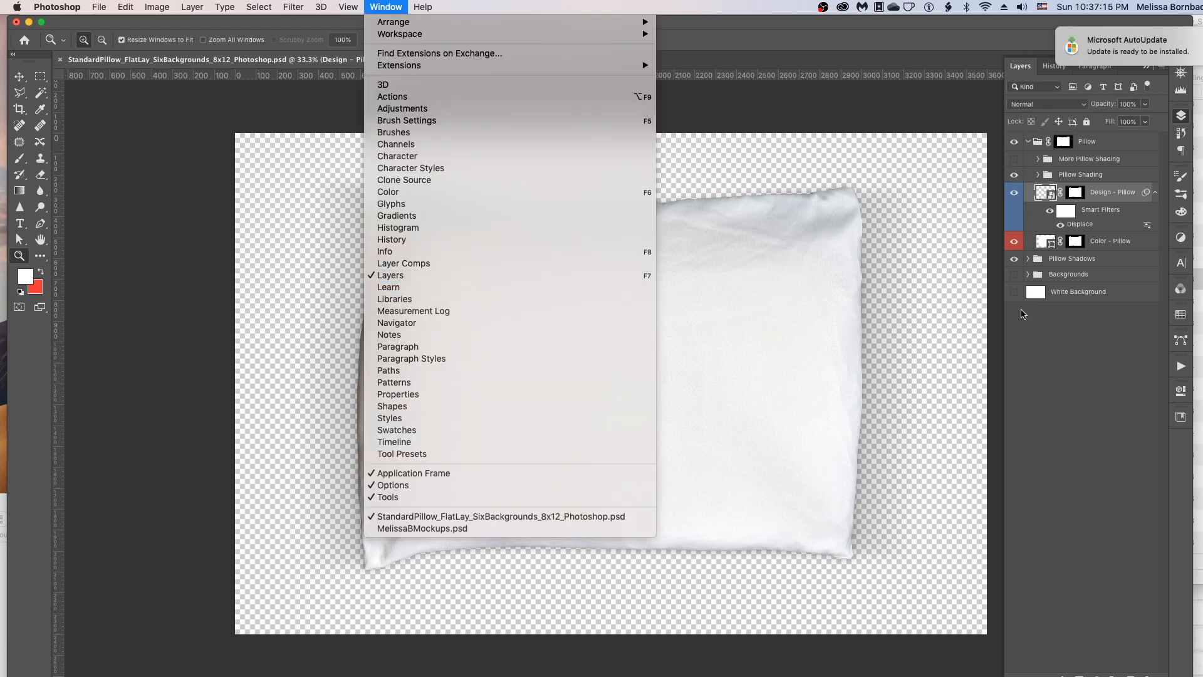
{"action": "left_click", "coordinate": [1072, 369]}
{"action": "left_click", "coordinate": [1028, 142]}
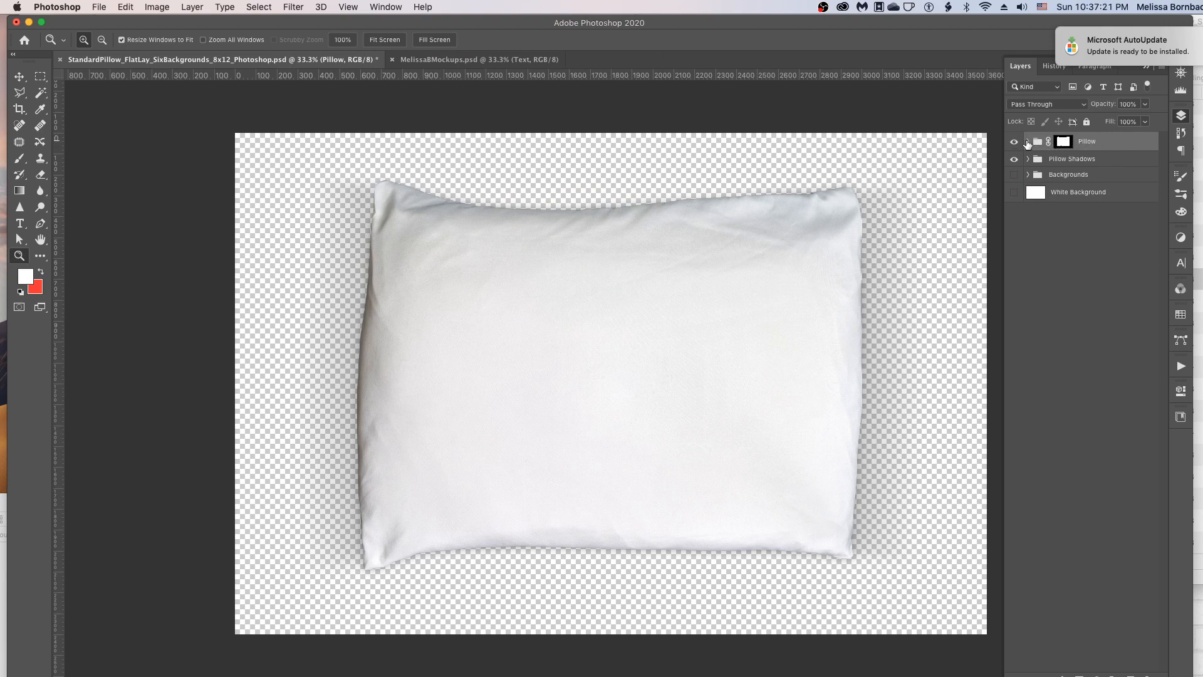
{"action": "left_click", "coordinate": [1027, 142]}
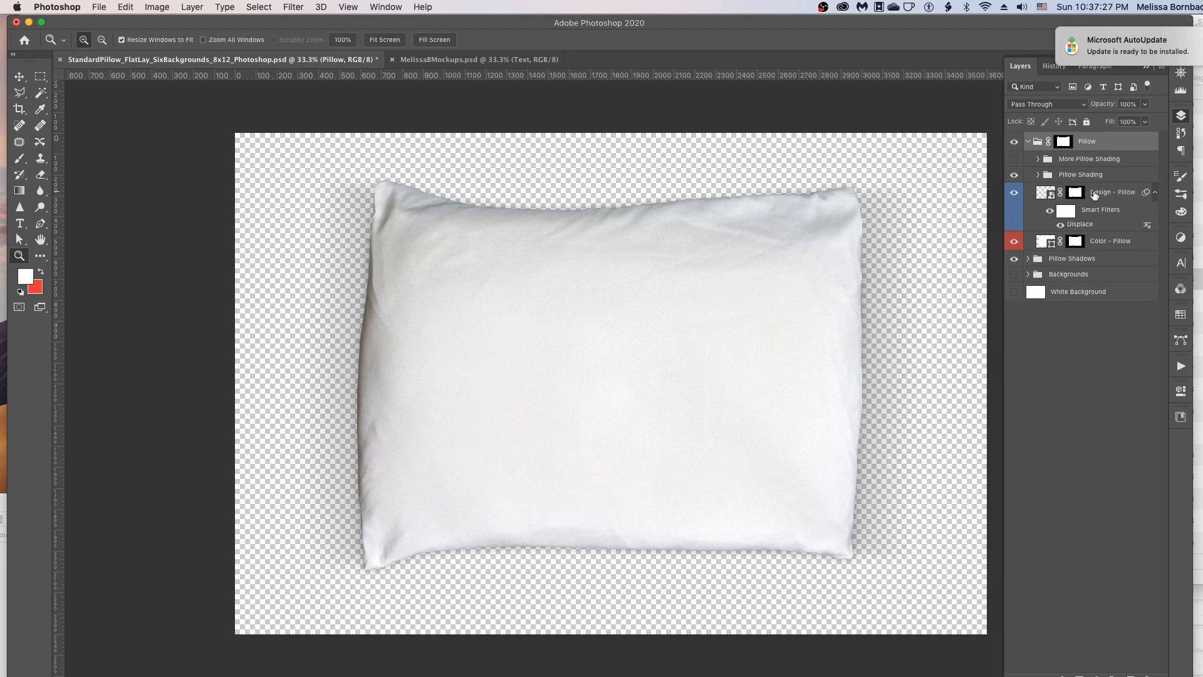
- Open the contents of the Design - Pillow smart object, and open the artwork leaves-5500368.jpg from the 1_Art folder
{"action": "double_click", "coordinate": [1051, 197]}
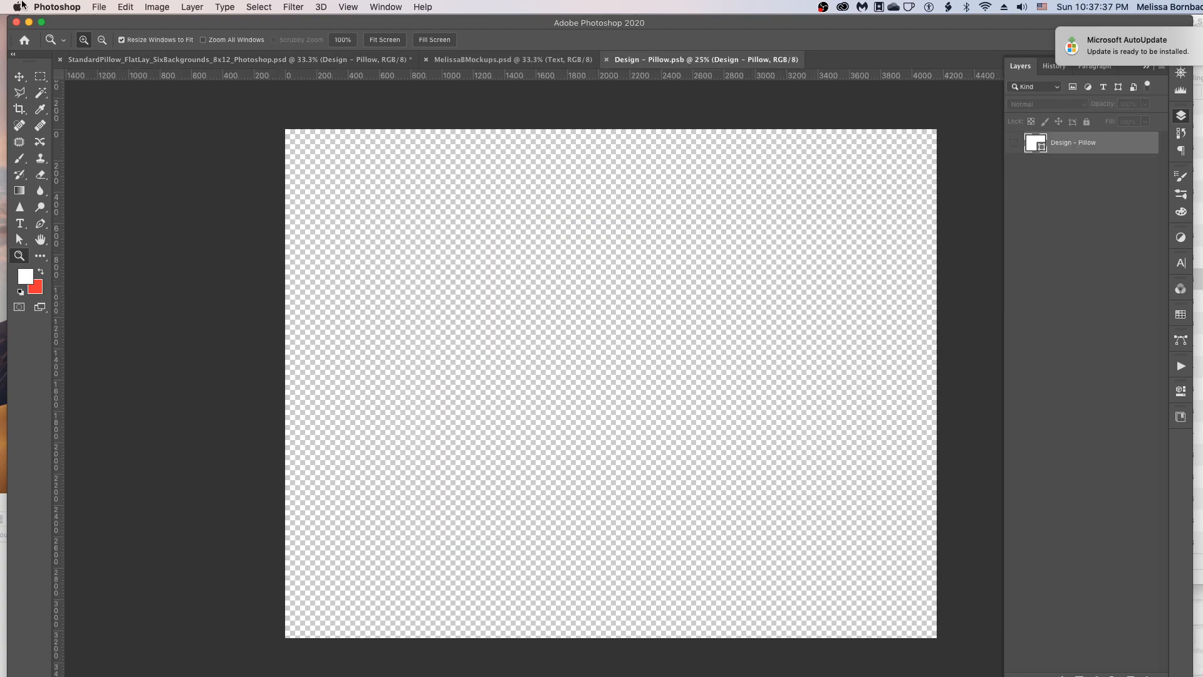
{"action": "left_click", "coordinate": [100, 7]}
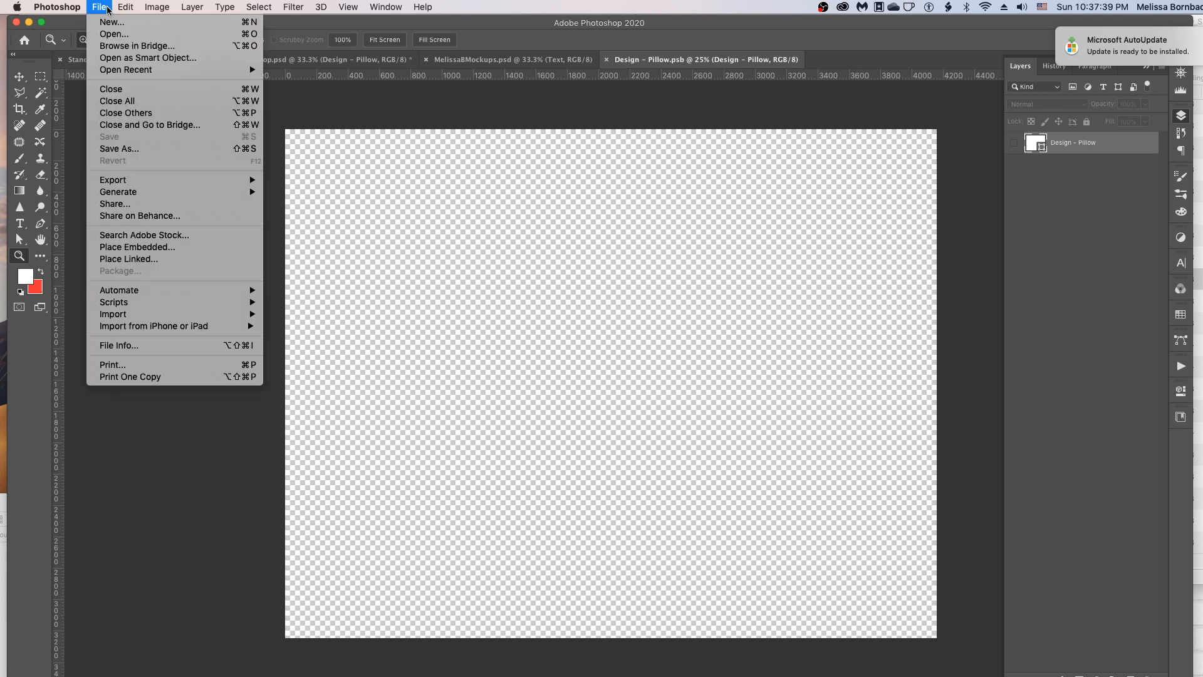
{"action": "left_click", "coordinate": [307, 69]}
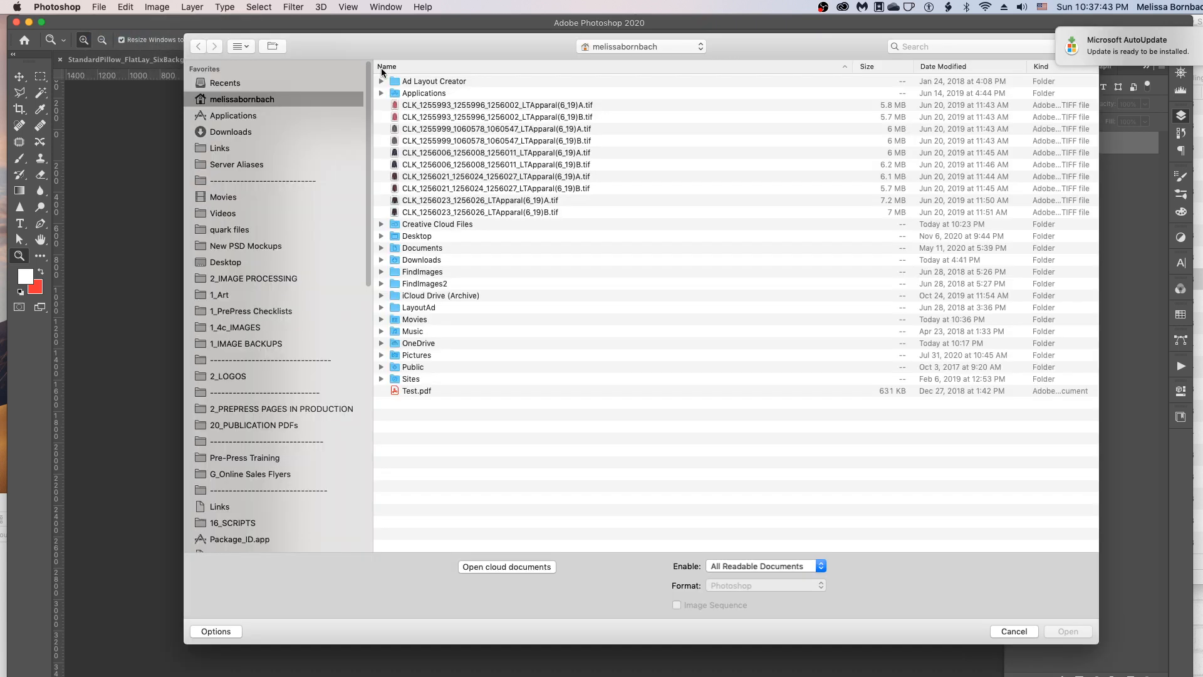
{"action": "left_click", "coordinate": [223, 296]}
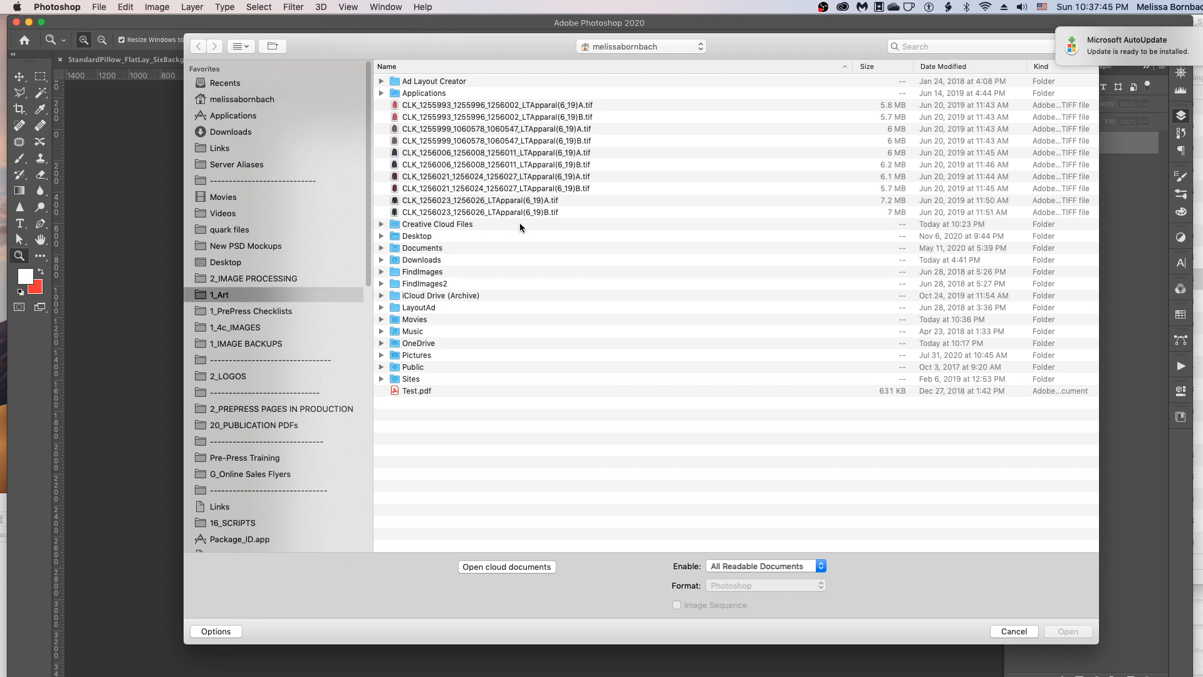
{"action": "left_click", "coordinate": [960, 65]}
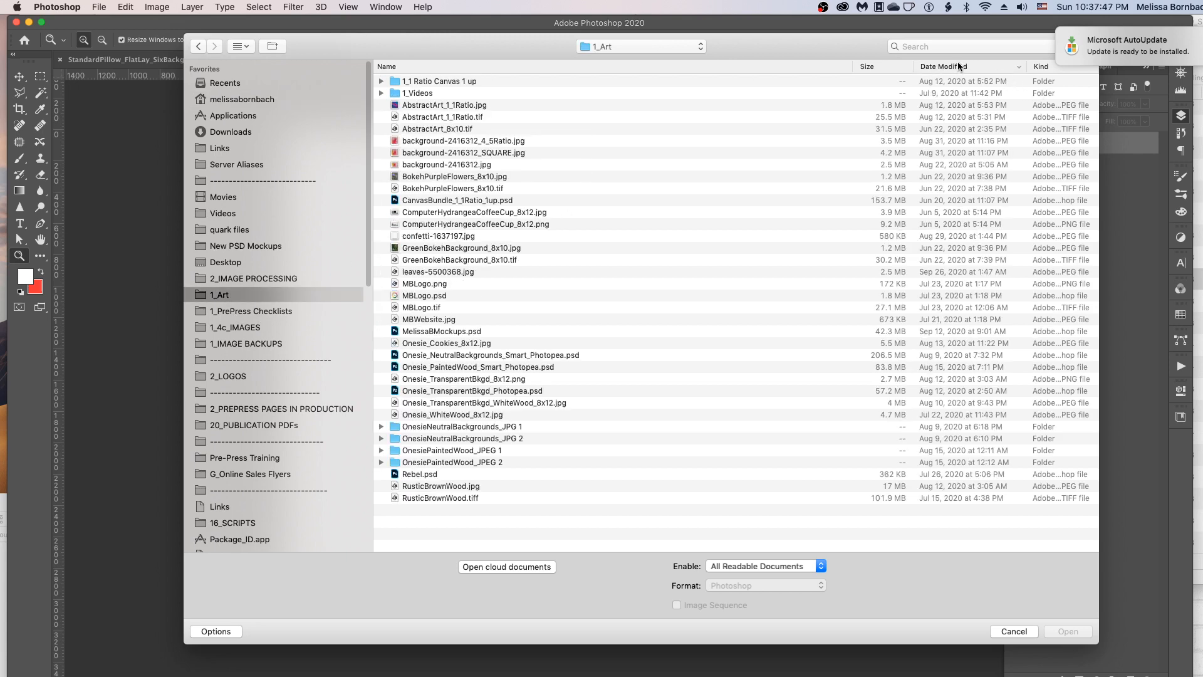
{"action": "left_click", "coordinate": [433, 82]}
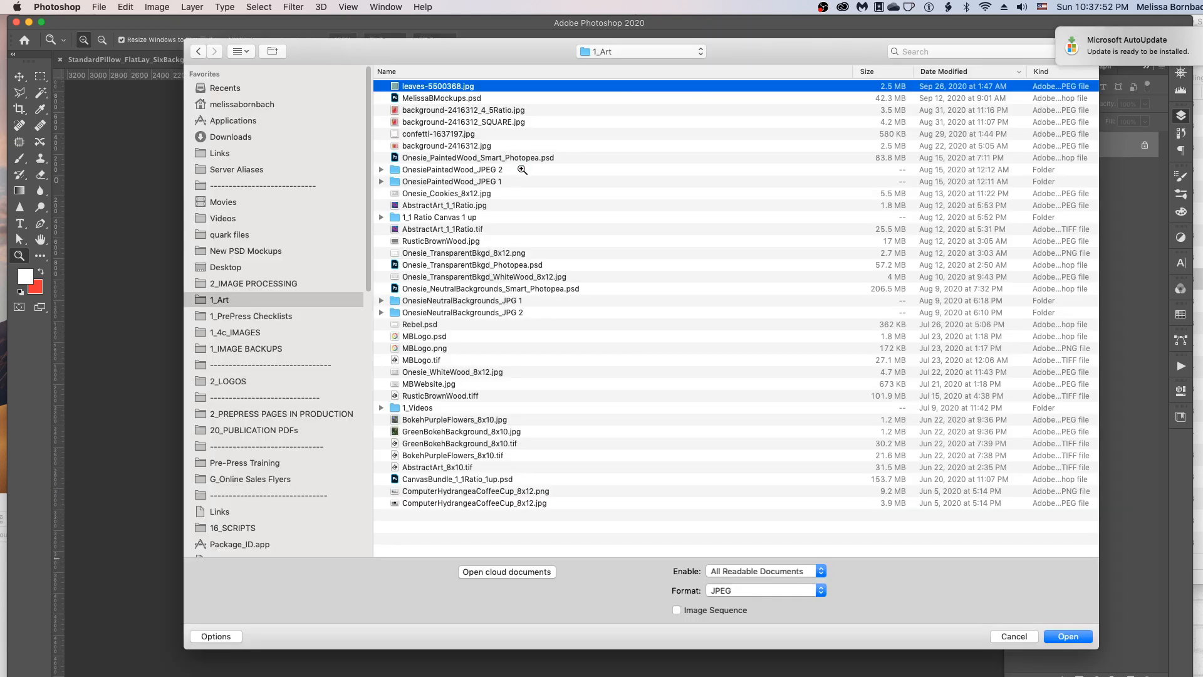
{"action": "key", "text": "Return"}
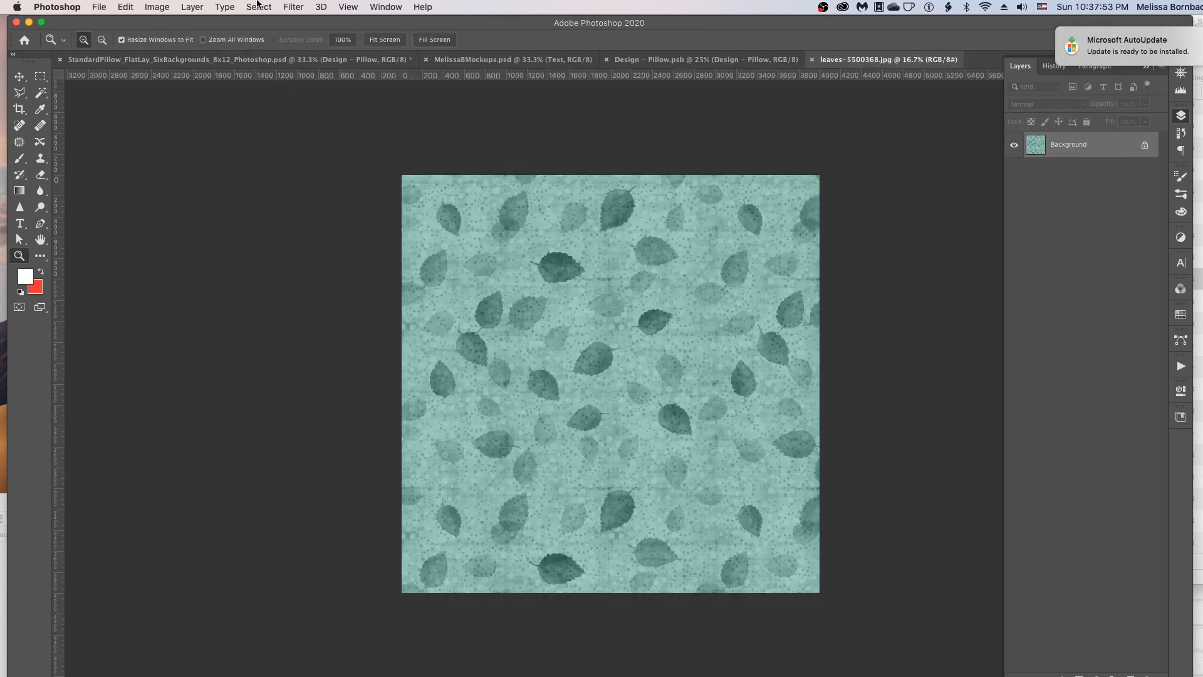
- Copy the entire leaves-5500368.jpg image and paste it into the Design - Pillow.psb document
{"action": "left_click", "coordinate": [259, 7]}
{"action": "left_click", "coordinate": [264, 24]}
{"action": "left_click", "coordinate": [125, 7]}
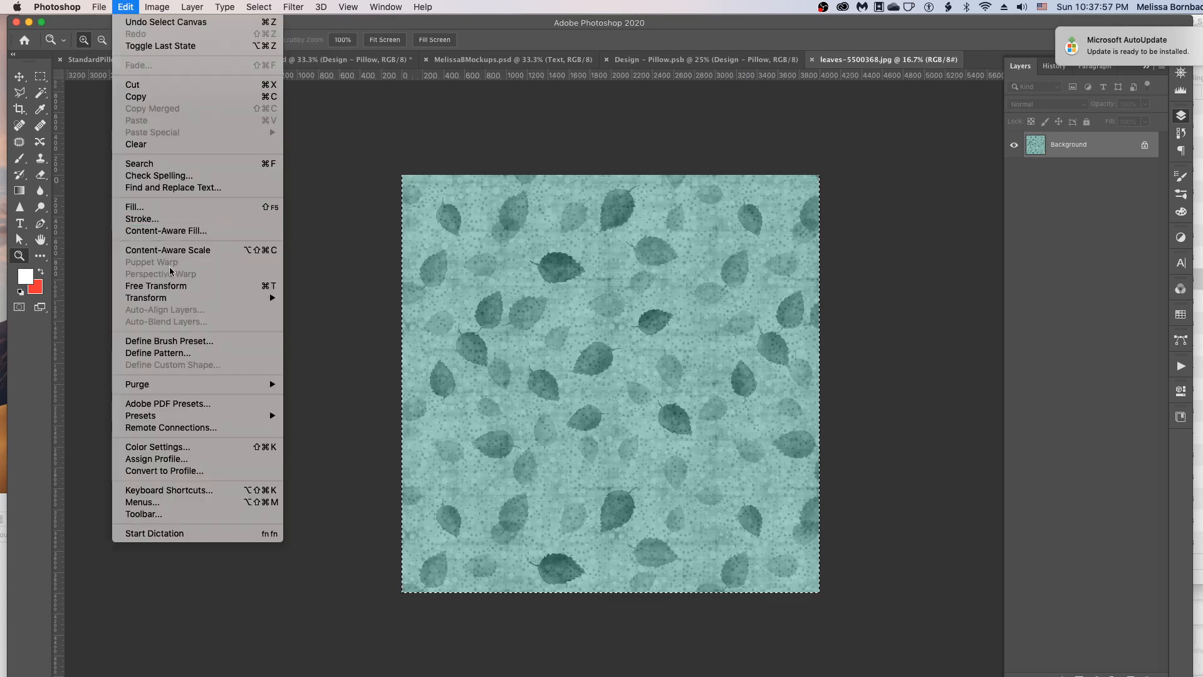
{"action": "left_click", "coordinate": [158, 98]}
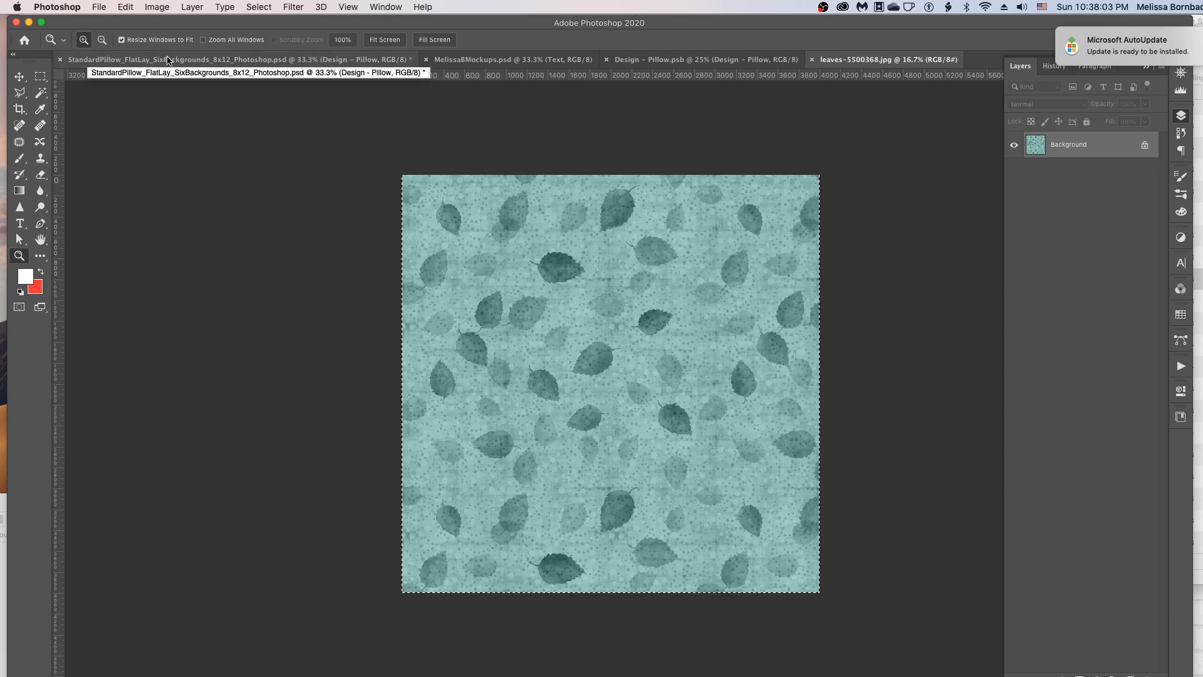
{"action": "left_click", "coordinate": [173, 60]}
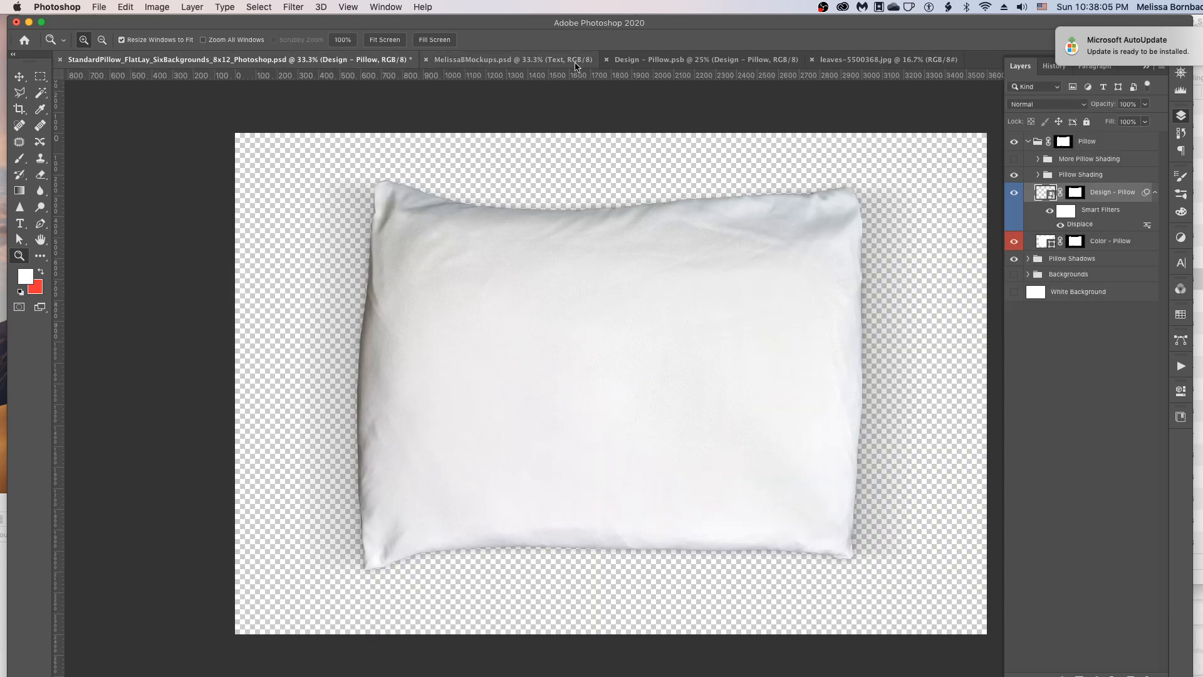
{"action": "left_click", "coordinate": [688, 62]}
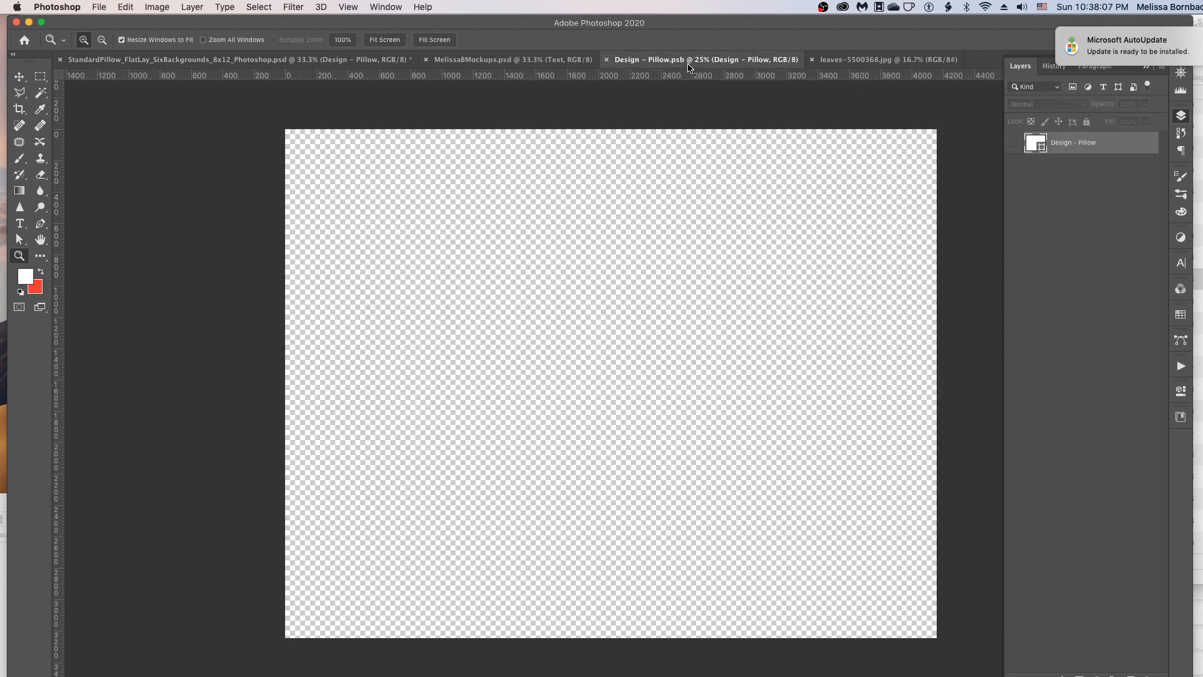
{"action": "left_click", "coordinate": [121, 6]}
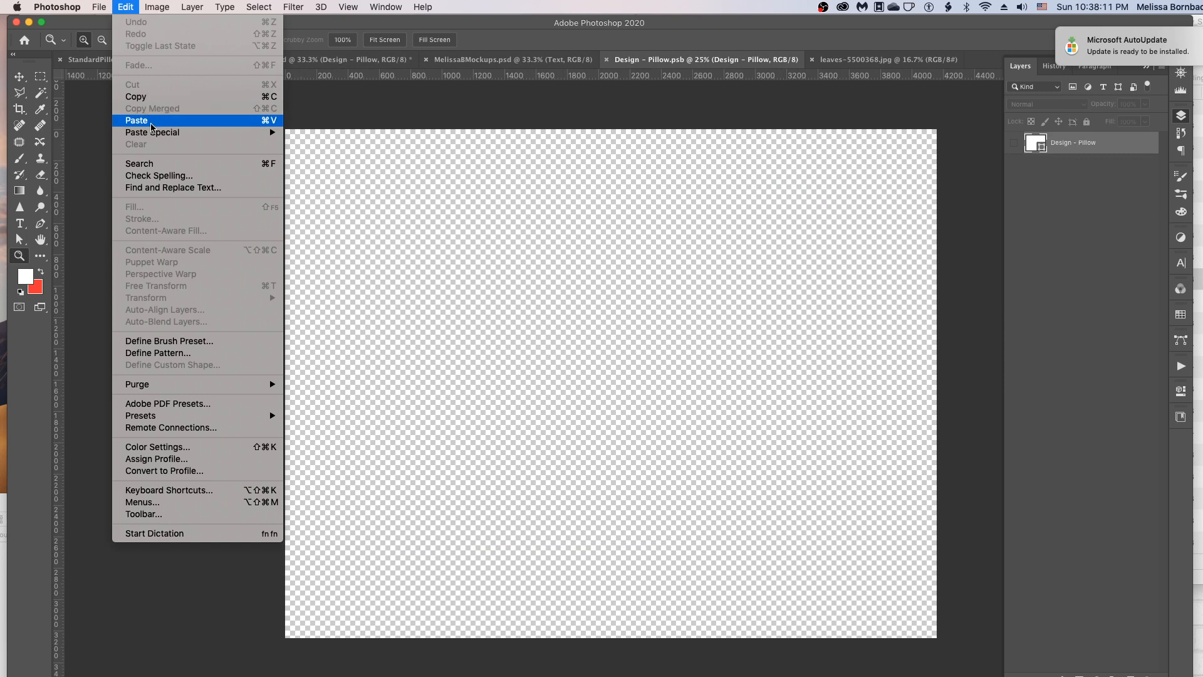
{"action": "left_click", "coordinate": [154, 121]}
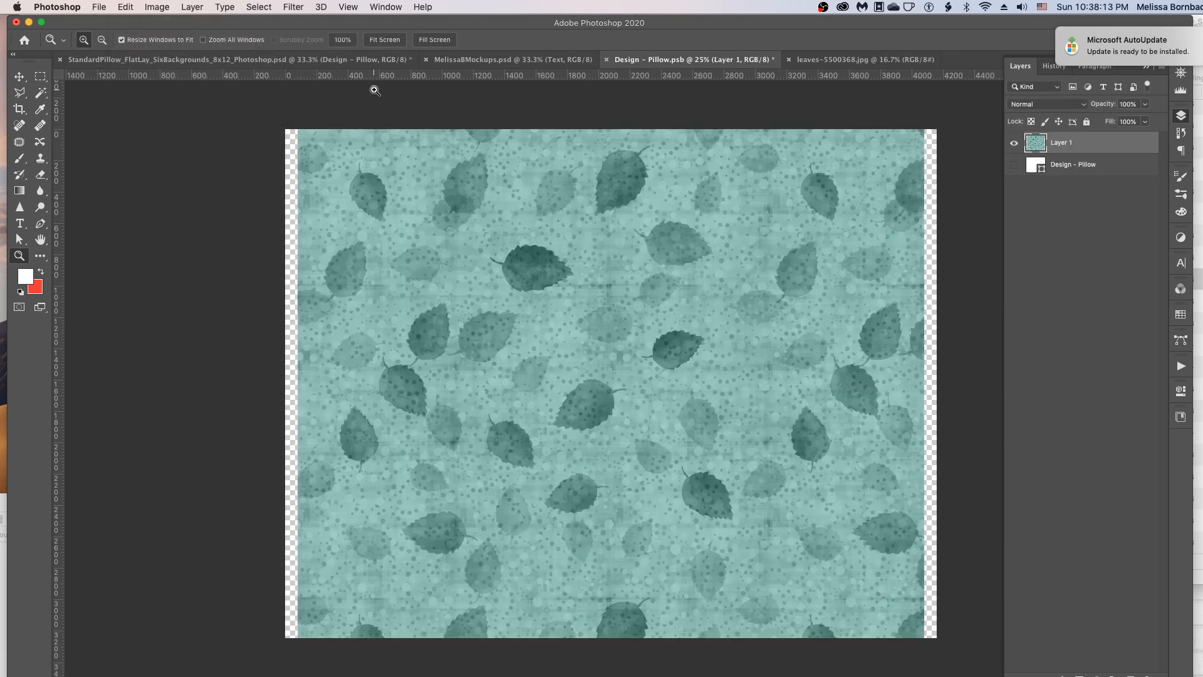
- Scale the pasted leaf pattern proportionally to about 105% with Free Transform so it covers the full canvas width
{"action": "left_click", "coordinate": [19, 76]}
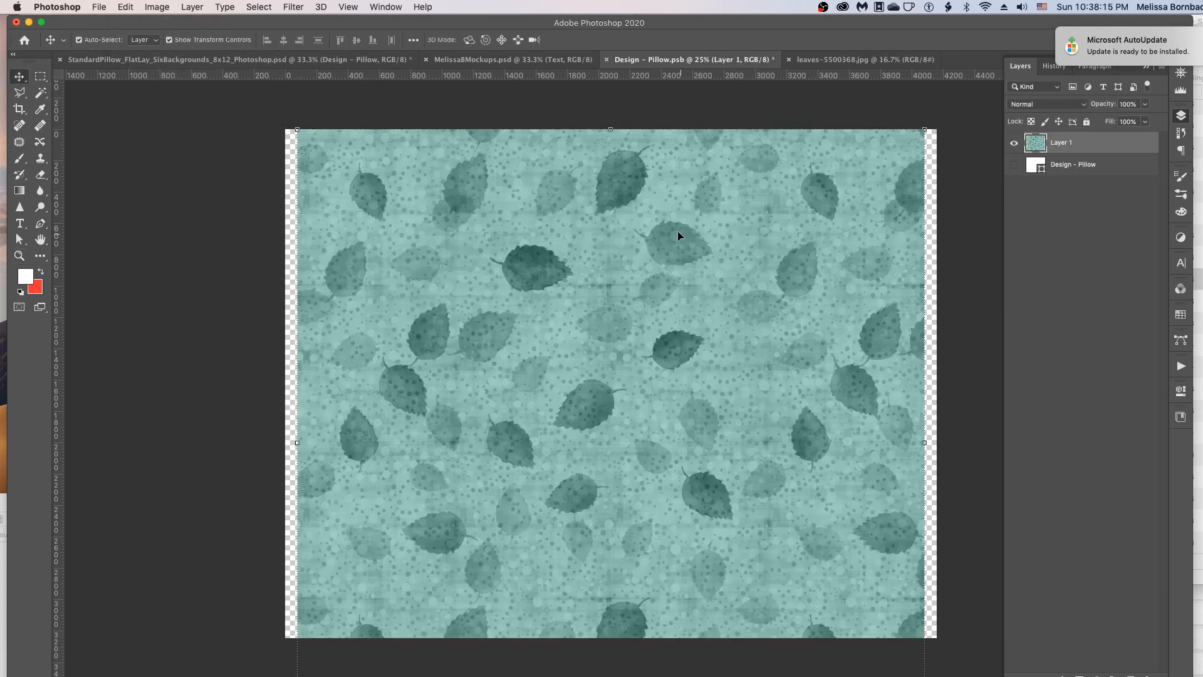
{"action": "left_click", "coordinate": [125, 7]}
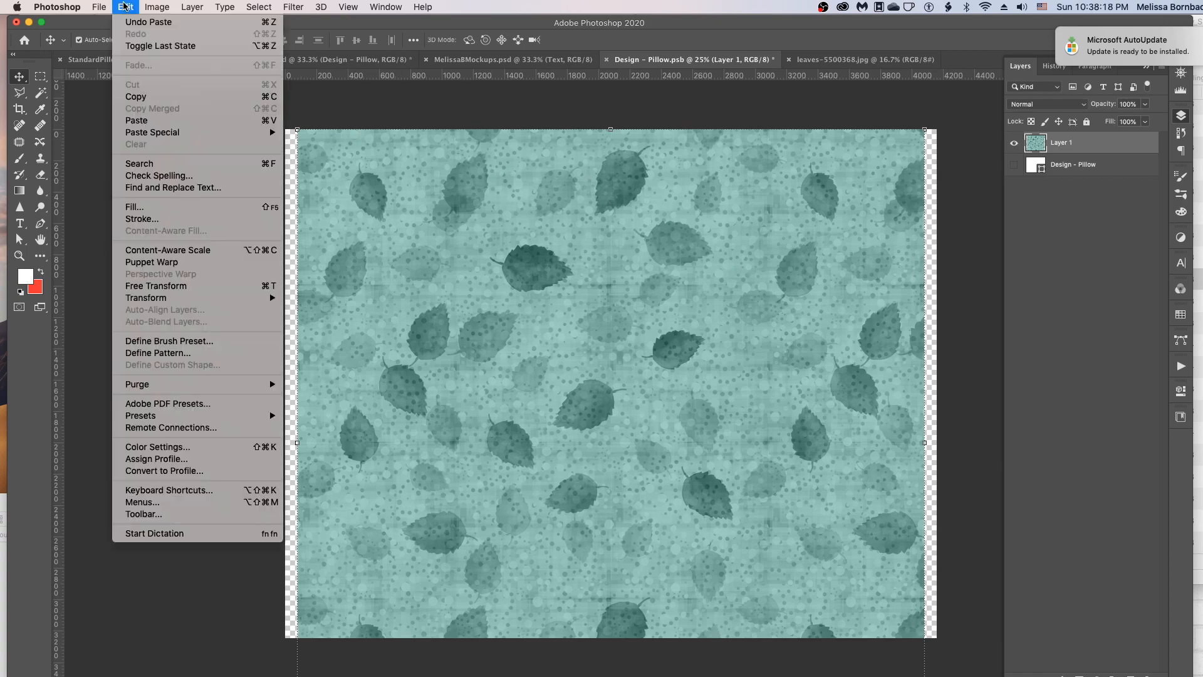
{"action": "left_click", "coordinate": [205, 286]}
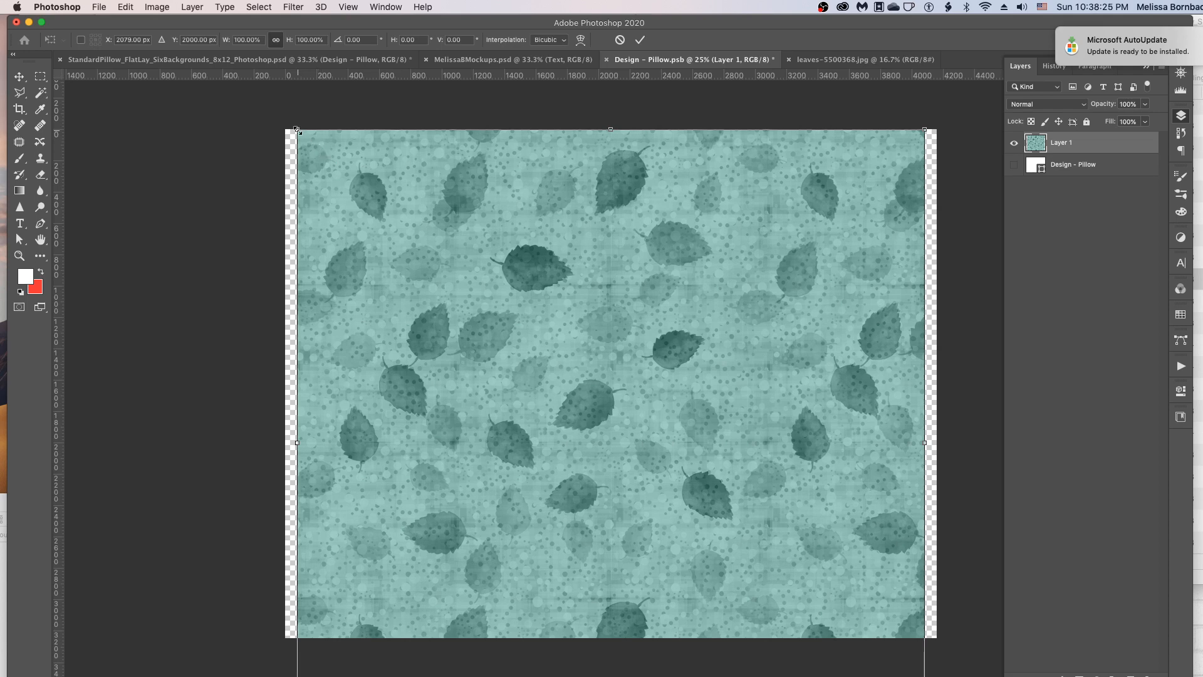
{"action": "left_click_drag", "start_coordinate": [298, 130], "coordinate": [281, 114]}
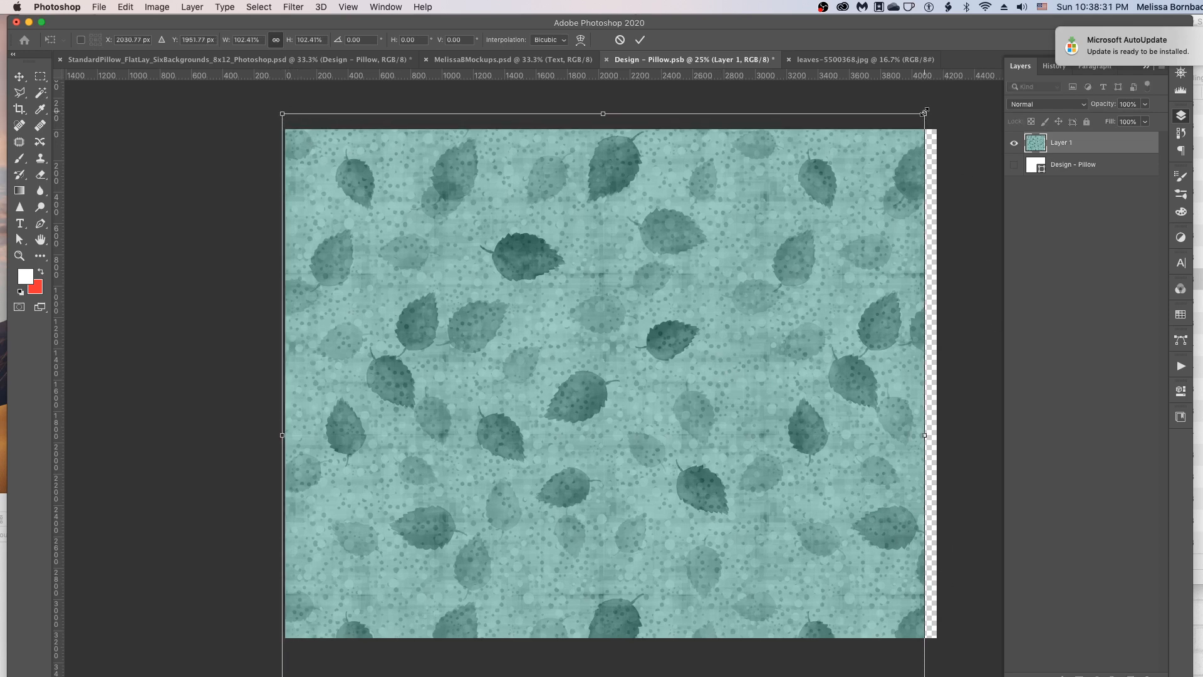
{"action": "left_click_drag", "start_coordinate": [925, 121], "coordinate": [942, 101]}
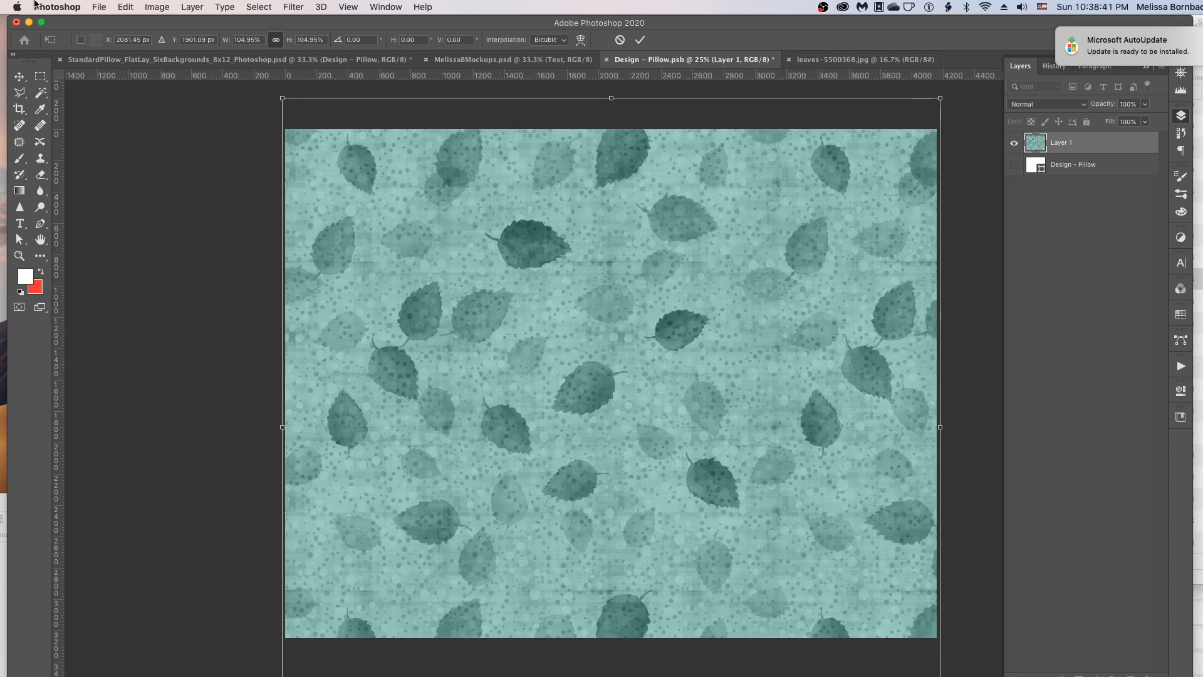
{"action": "left_click", "coordinate": [127, 7]}
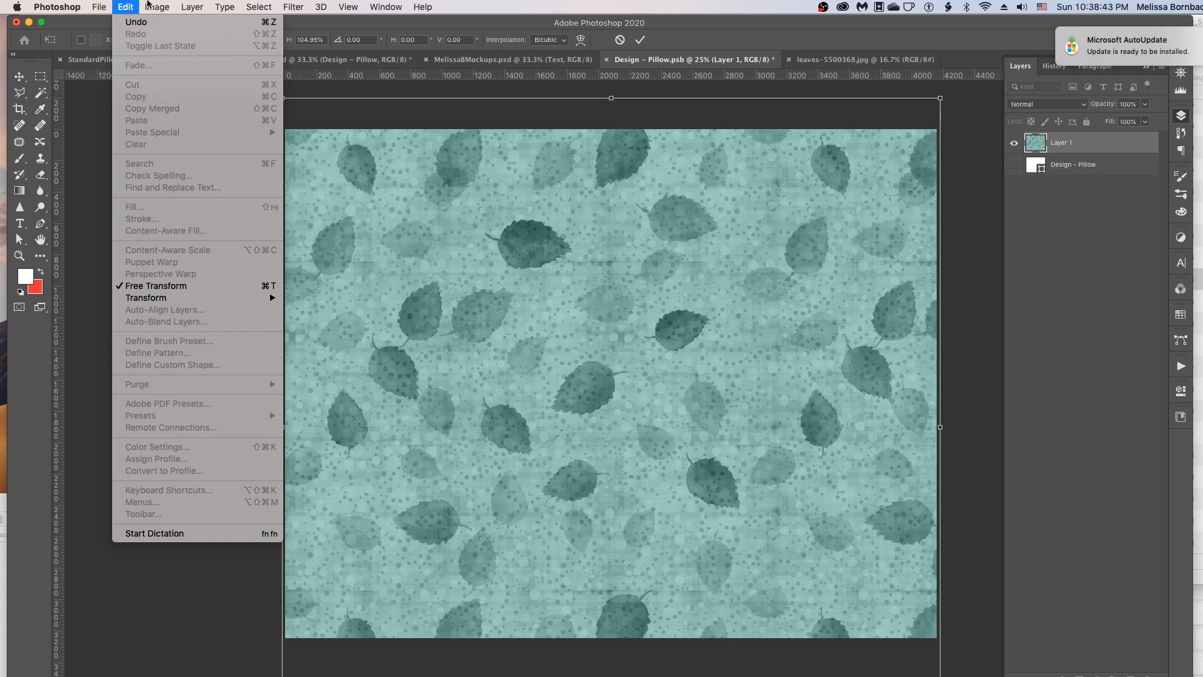
{"action": "left_click", "coordinate": [957, 121]}
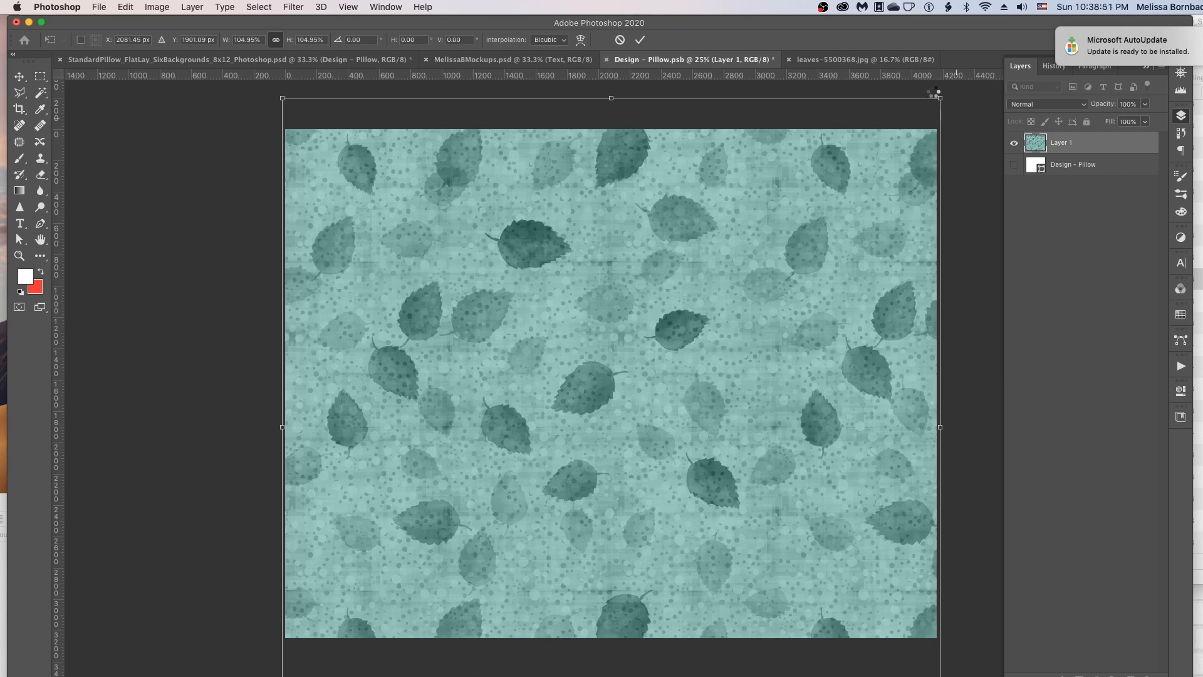
{"action": "left_click", "coordinate": [639, 40]}
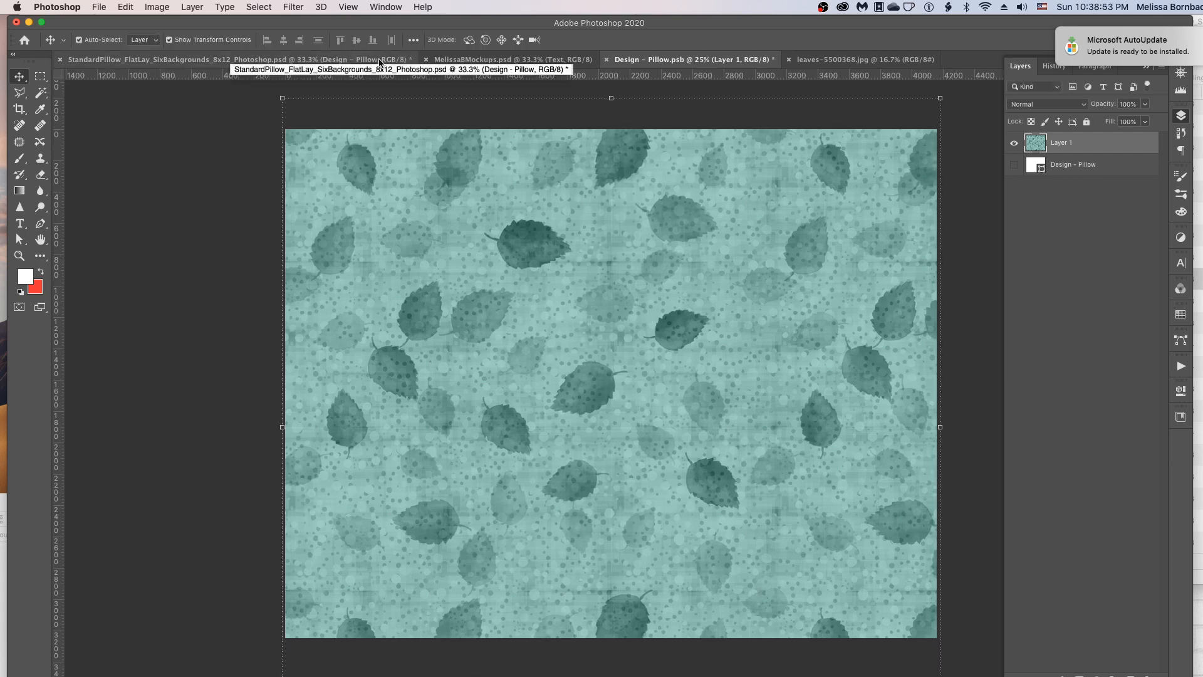
- Save the Design - Pillow.psb smart object and close it to return to the pillow mockup
{"action": "left_click", "coordinate": [100, 7]}
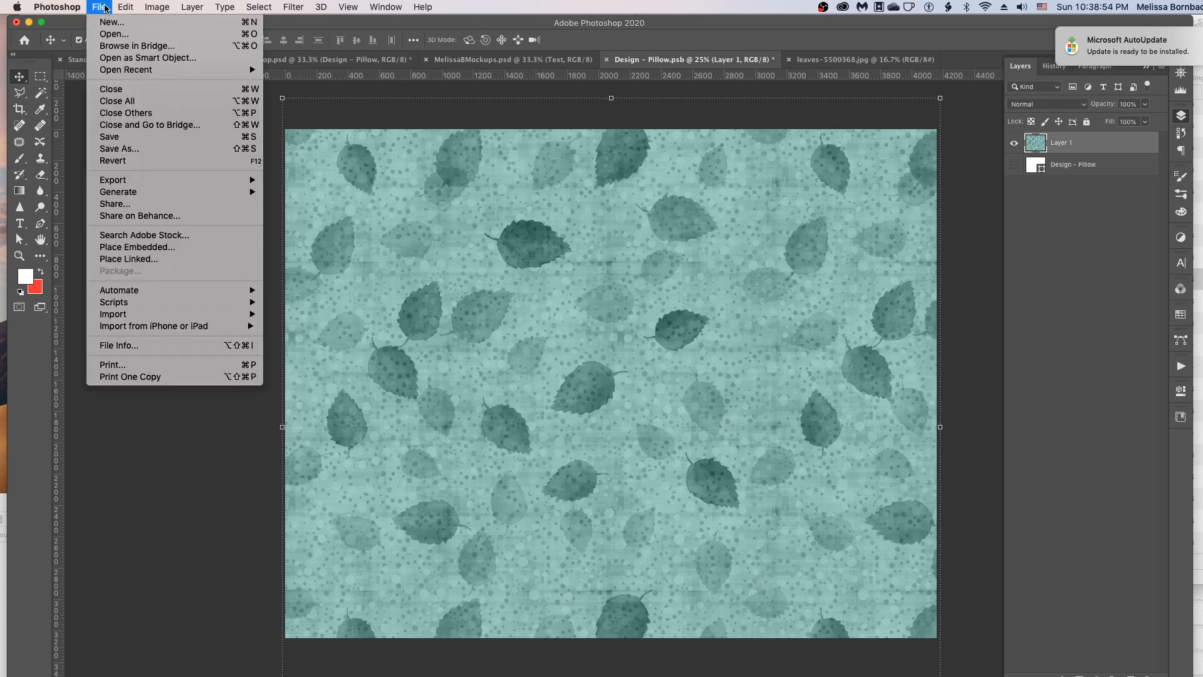
{"action": "left_click", "coordinate": [132, 139]}
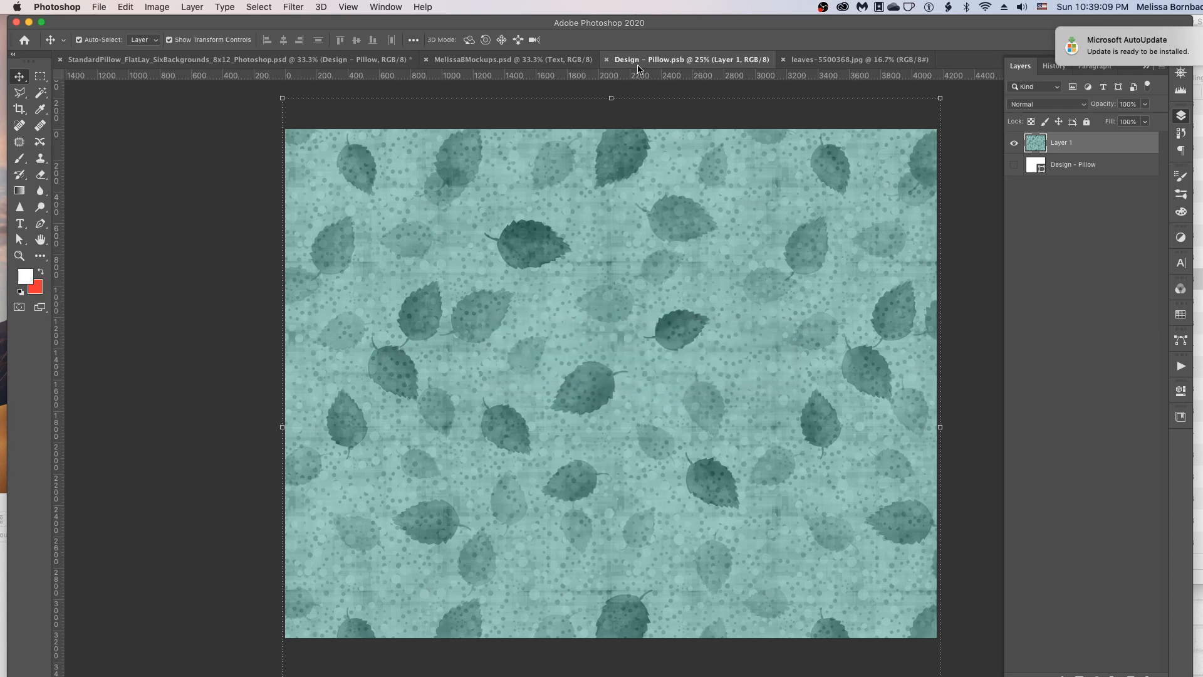
{"action": "left_click", "coordinate": [606, 60]}
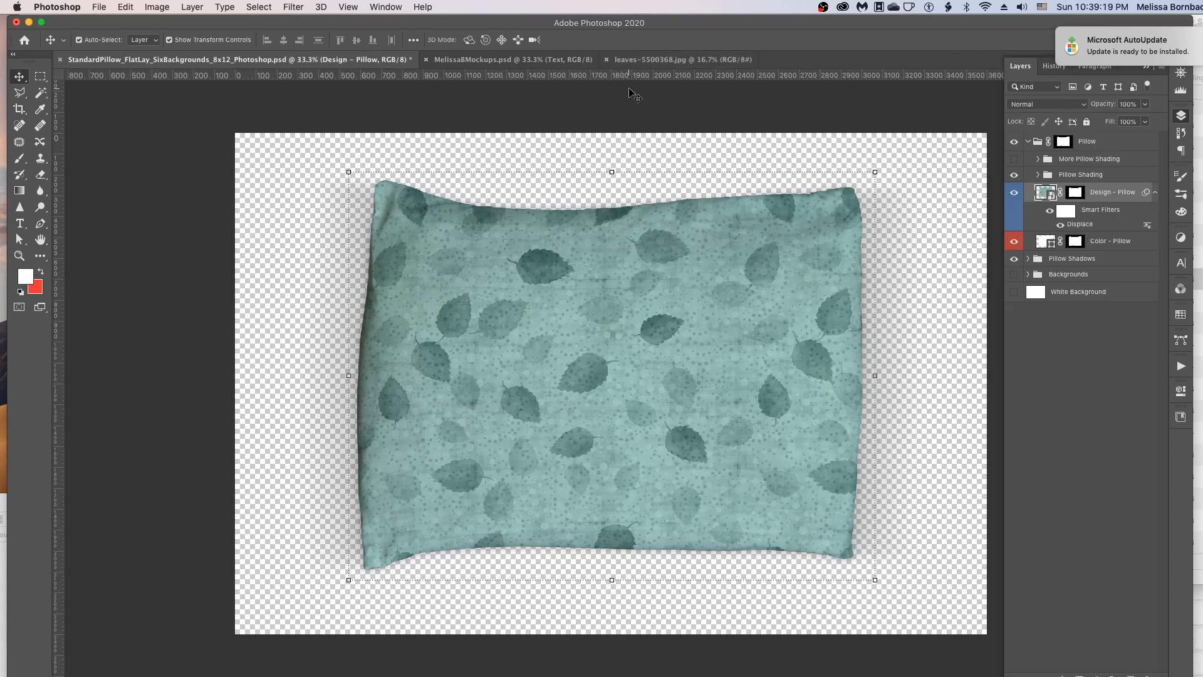
- Hide the Design - Pillow layer and set the Color - Pillow fill to light blue #86c1f8, with web-only colors turned off
{"action": "left_click", "coordinate": [1015, 192]}
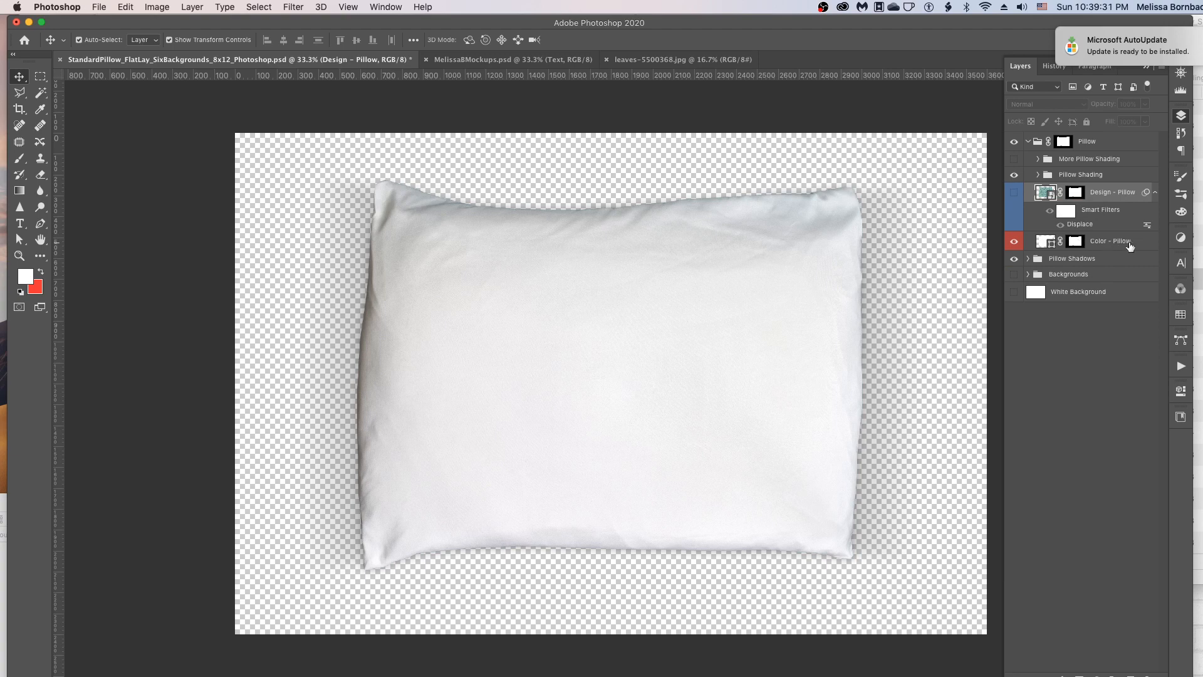
{"action": "double_click", "coordinate": [1052, 244]}
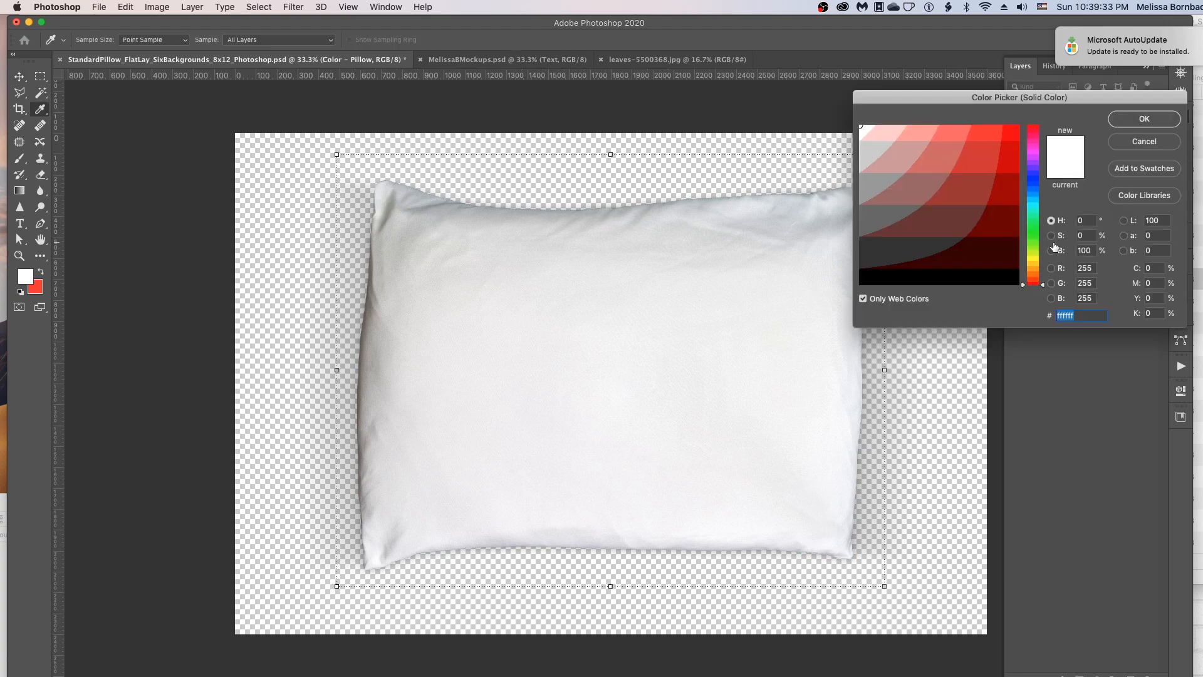
{"action": "left_click", "coordinate": [863, 300]}
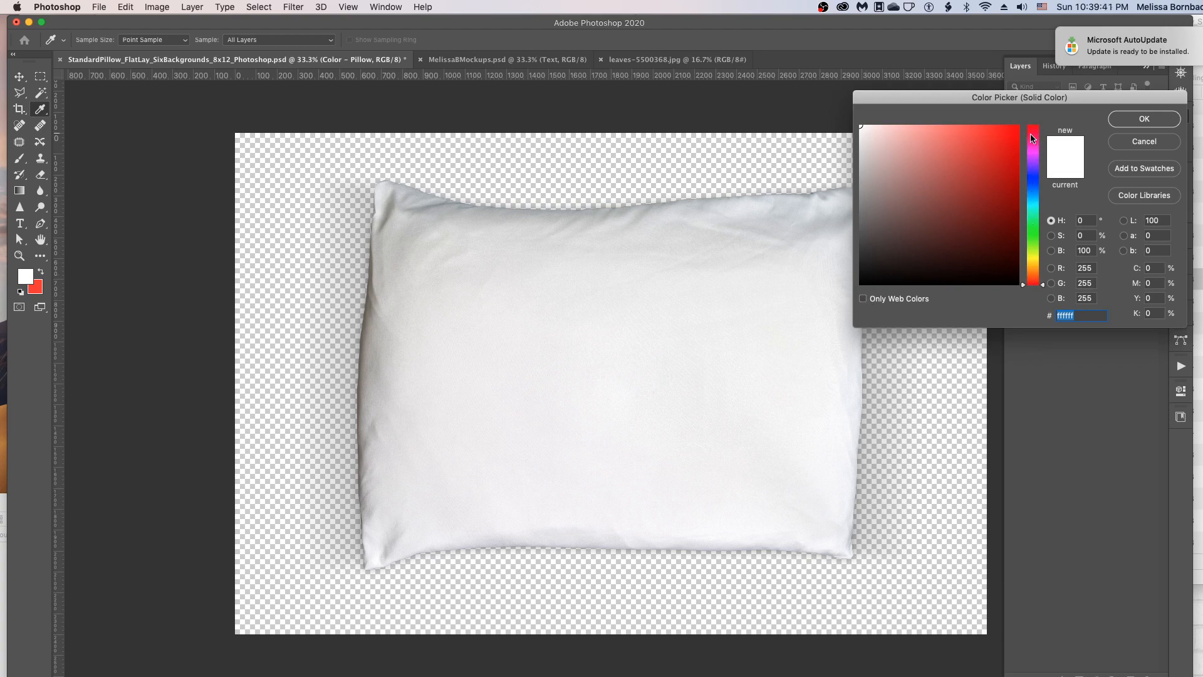
{"action": "left_click", "coordinate": [1033, 192]}
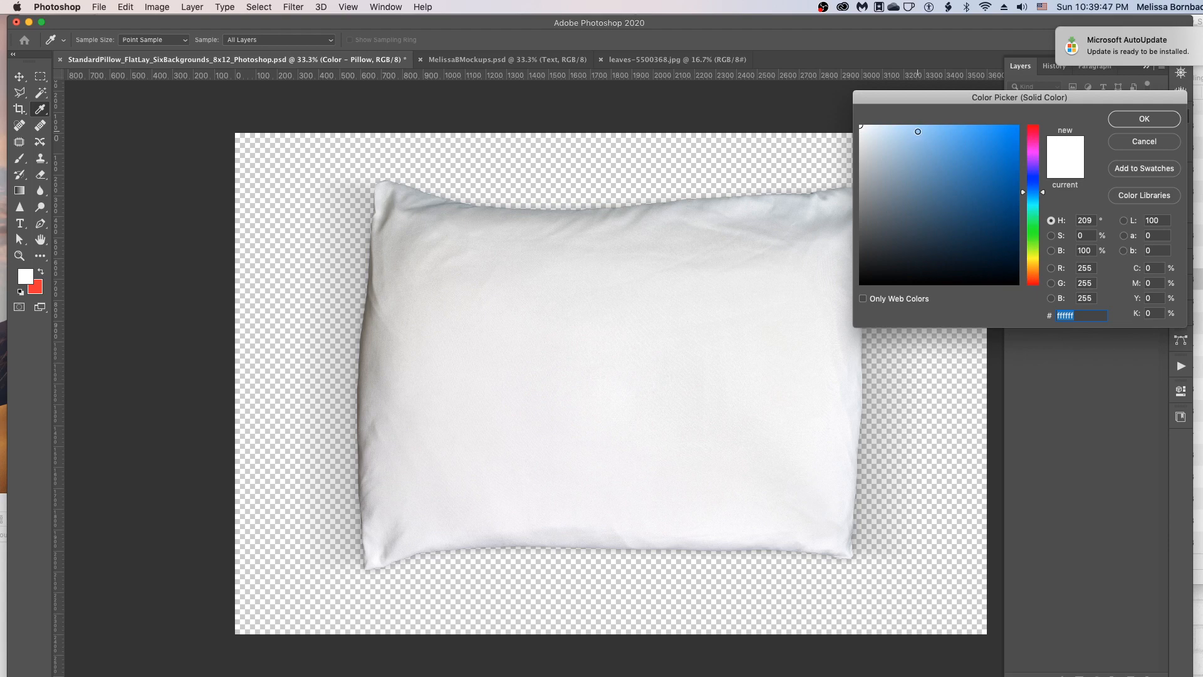
{"action": "left_click_drag", "start_coordinate": [918, 129], "coordinate": [932, 129]}
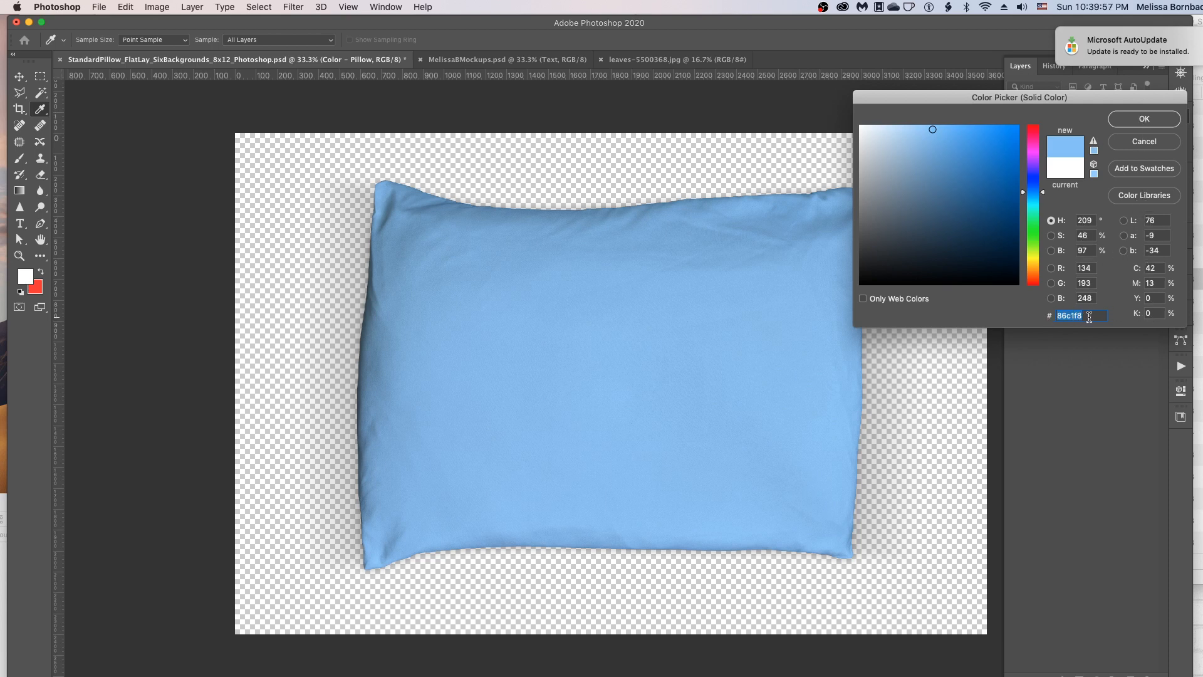
{"action": "left_click", "coordinate": [1148, 122]}
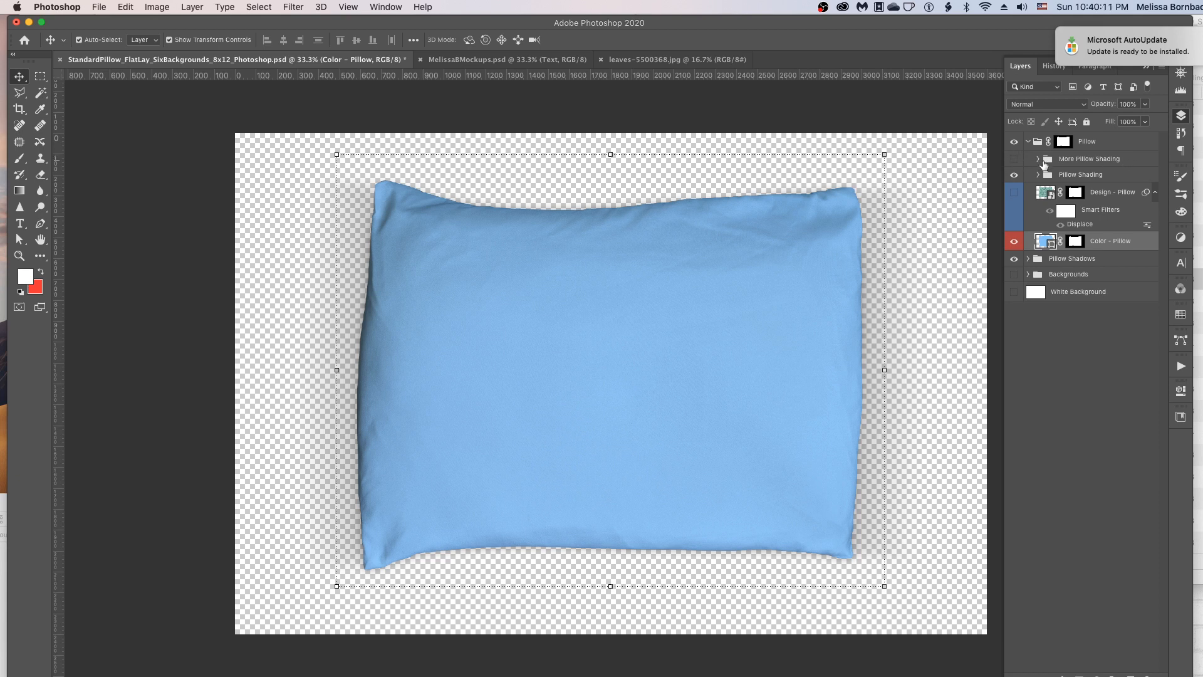
- Show the More Pillow Shading group and adjust its opacity
{"action": "left_click", "coordinate": [1011, 160]}
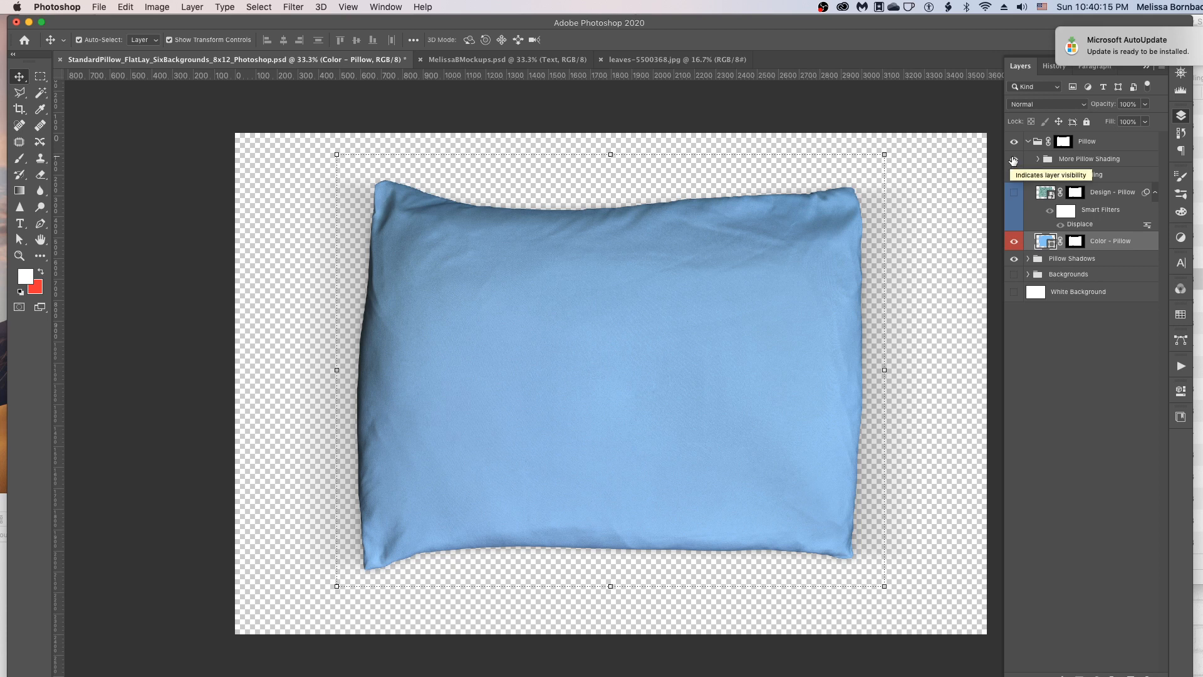
{"action": "left_click", "coordinate": [1096, 160]}
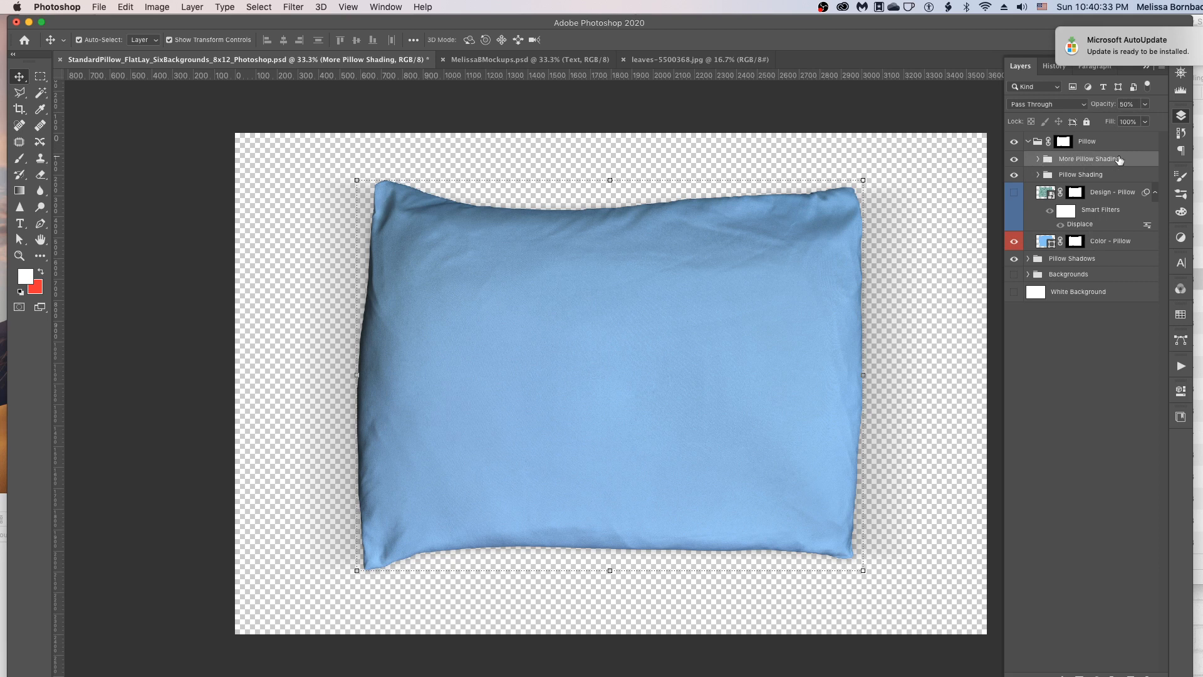
{"action": "left_click", "coordinate": [1145, 106]}
{"action": "mouse_move", "coordinate": [1131, 121]}
{"action": "left_mouse_down"}
{"action": "mouse_move", "coordinate": [1157, 121]}
{"action": "mouse_move", "coordinate": [1110, 120]}
{"action": "mouse_move", "coordinate": [1131, 119]}
{"action": "left_mouse_up"}
{"action": "left_click", "coordinate": [1101, 145]}
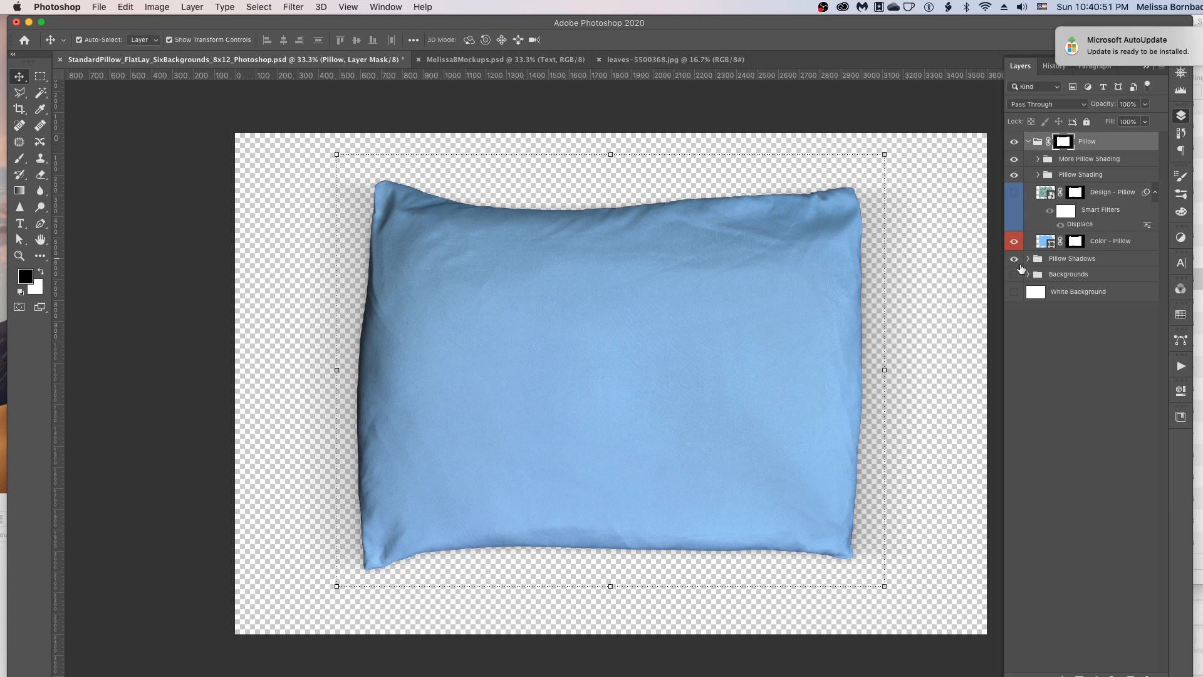
- Show the White Background layer and set the fill of the Line Shadow layer in Pillow Shadows to 72%
{"action": "left_click", "coordinate": [1014, 292]}
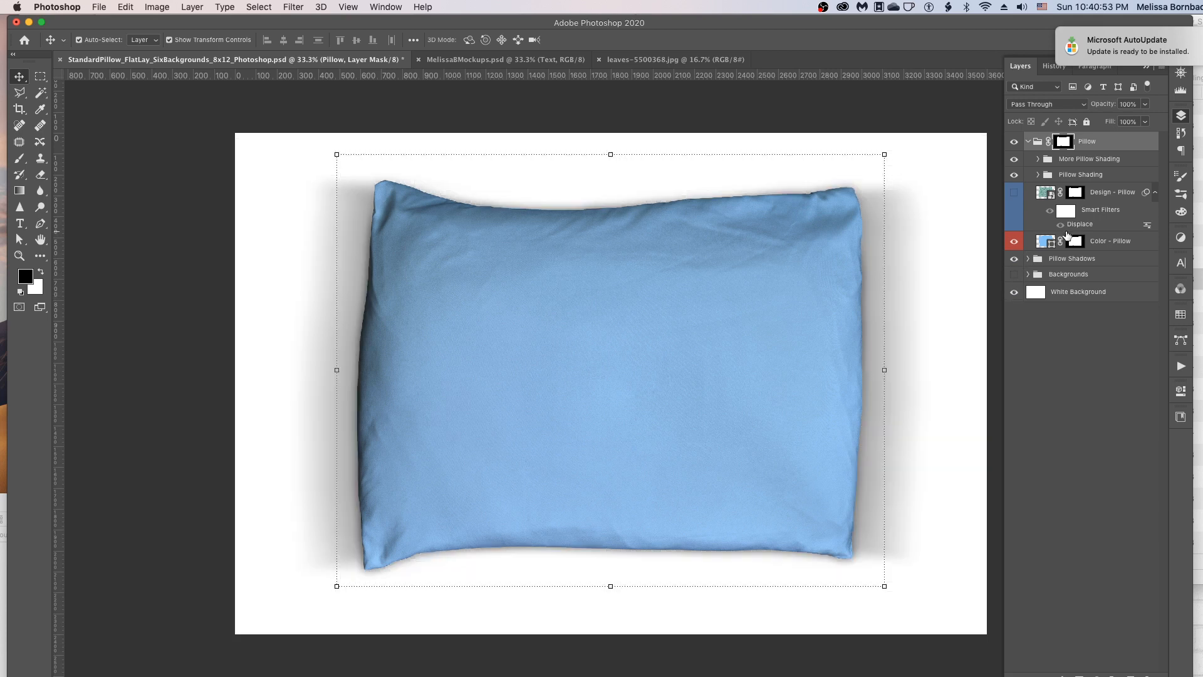
{"action": "left_click", "coordinate": [1028, 259]}
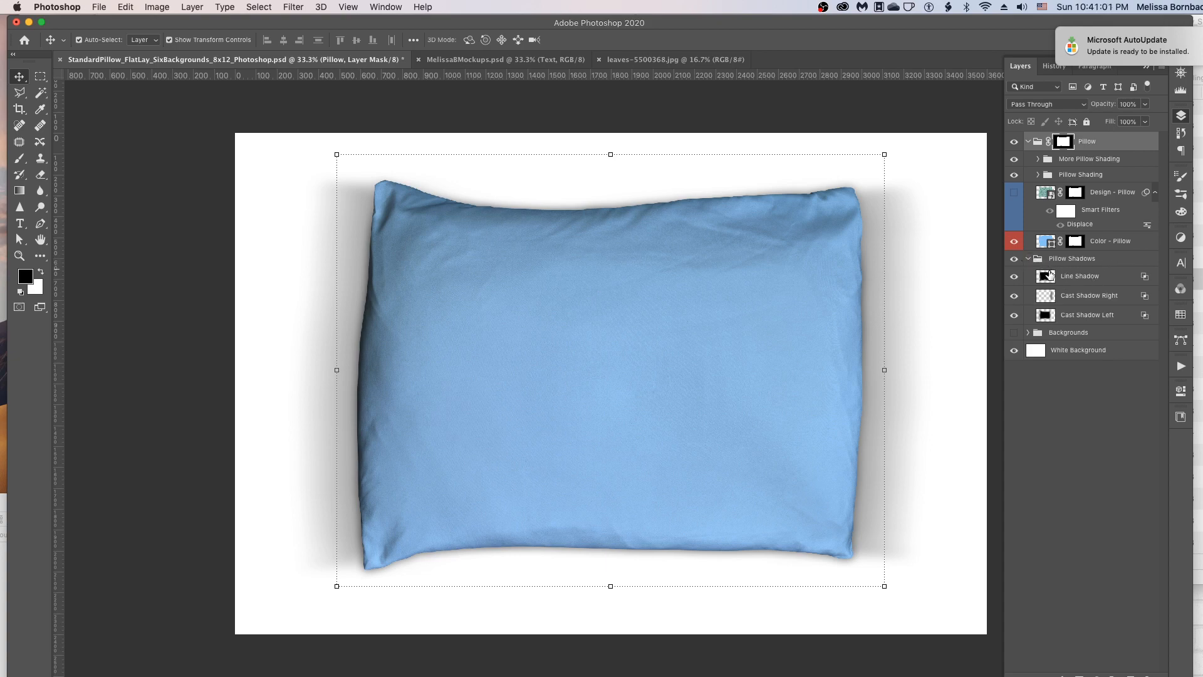
{"action": "left_click", "coordinate": [1072, 281]}
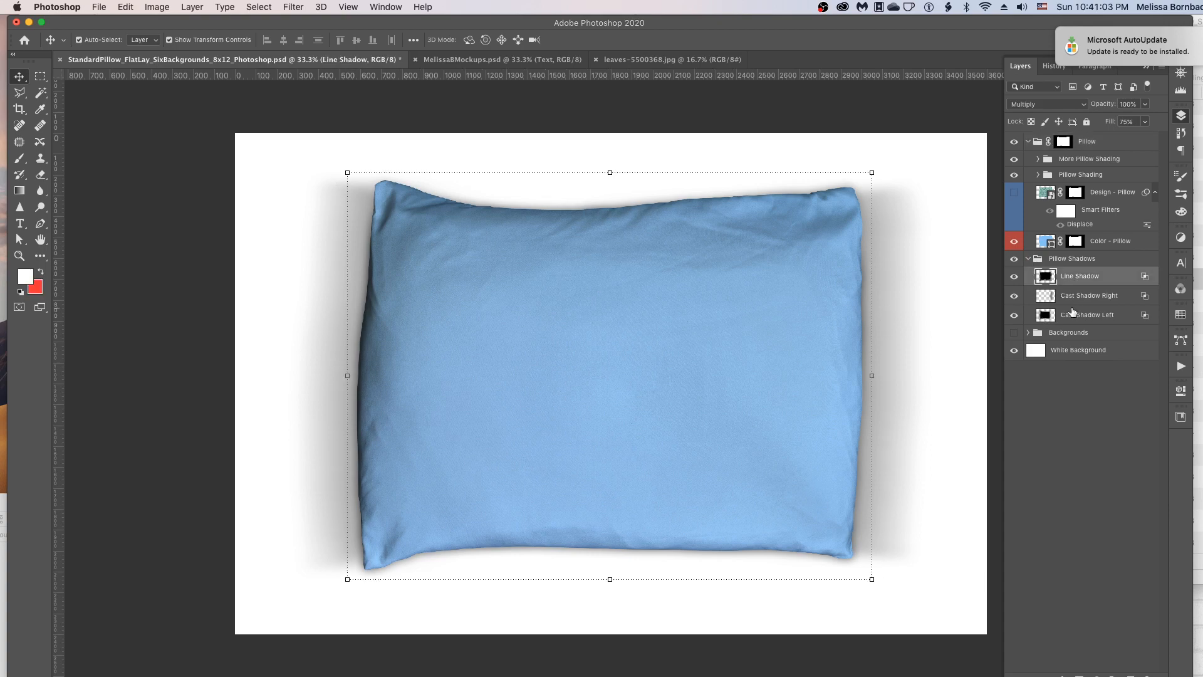
{"action": "left_click", "coordinate": [1073, 300]}
{"action": "left_click", "coordinate": [1075, 318]}
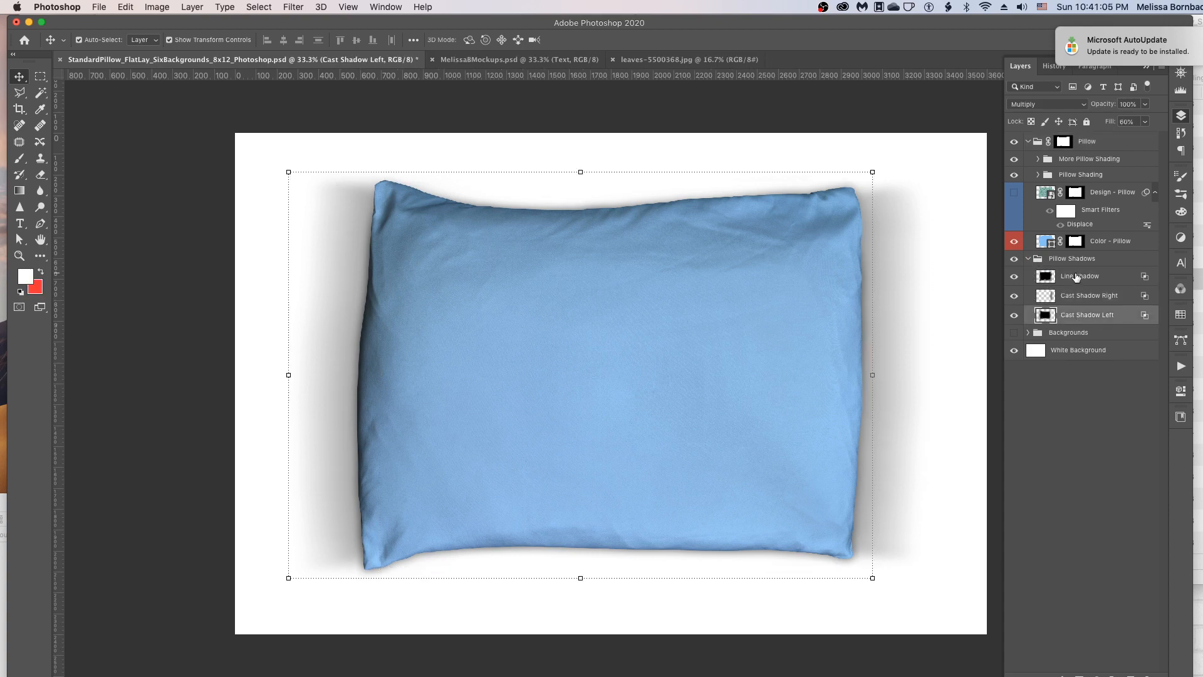
{"action": "left_click", "coordinate": [1076, 277]}
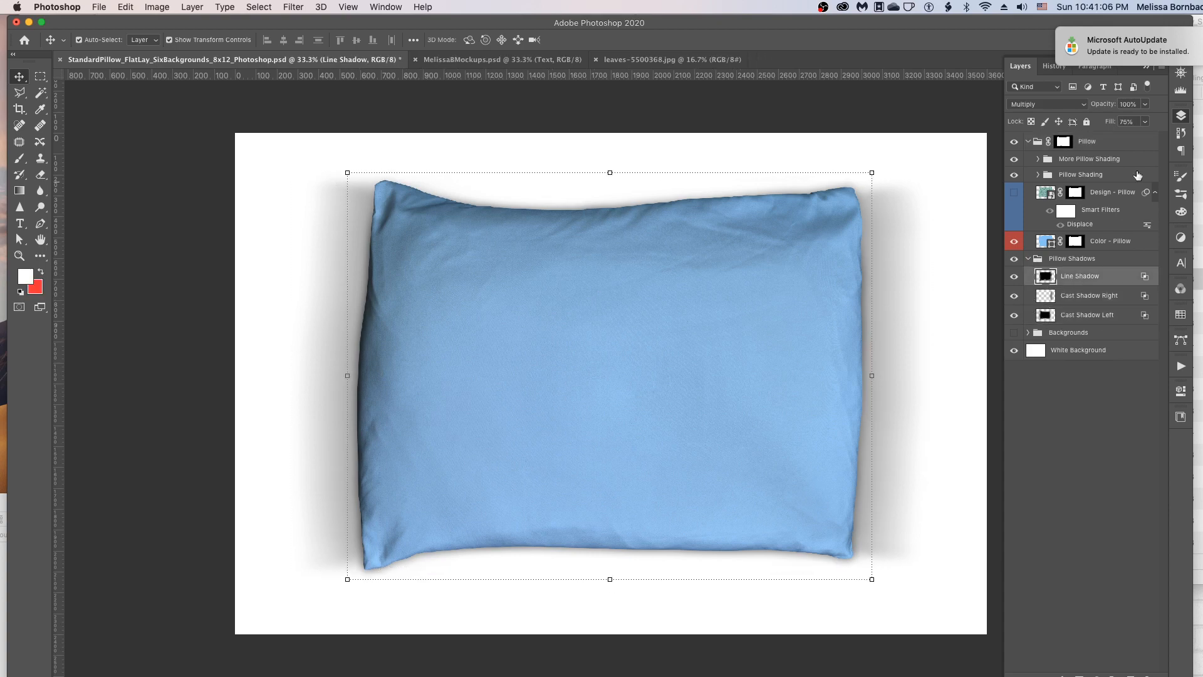
{"action": "left_click", "coordinate": [1144, 122]}
{"action": "mouse_move", "coordinate": [1145, 141]}
{"action": "left_mouse_down"}
{"action": "mouse_move", "coordinate": [1129, 141]}
{"action": "mouse_move", "coordinate": [1144, 140]}
{"action": "left_mouse_up"}
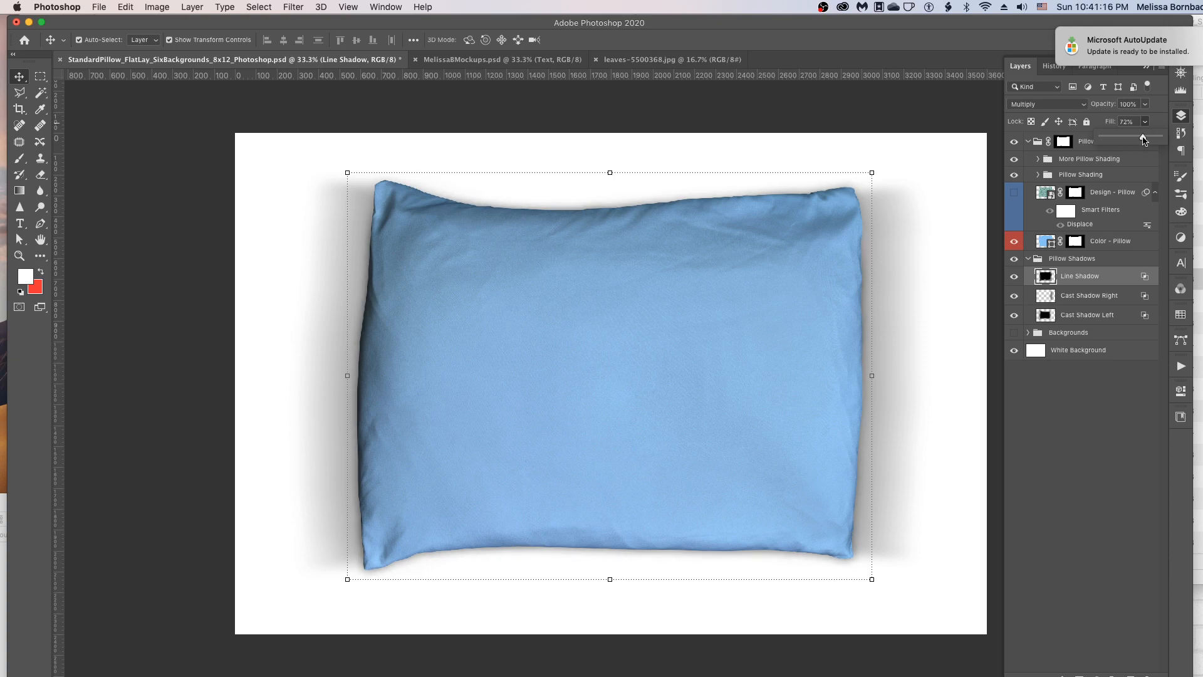
{"action": "left_click", "coordinate": [1093, 298]}
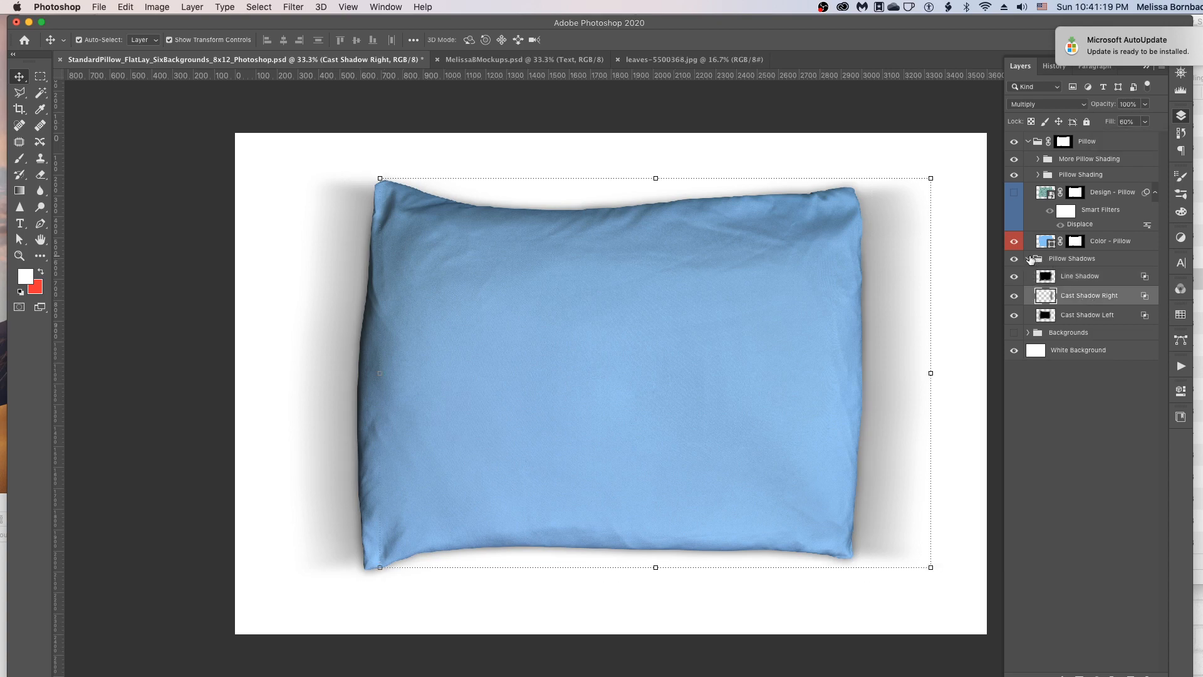
{"action": "left_click", "coordinate": [1030, 258]}
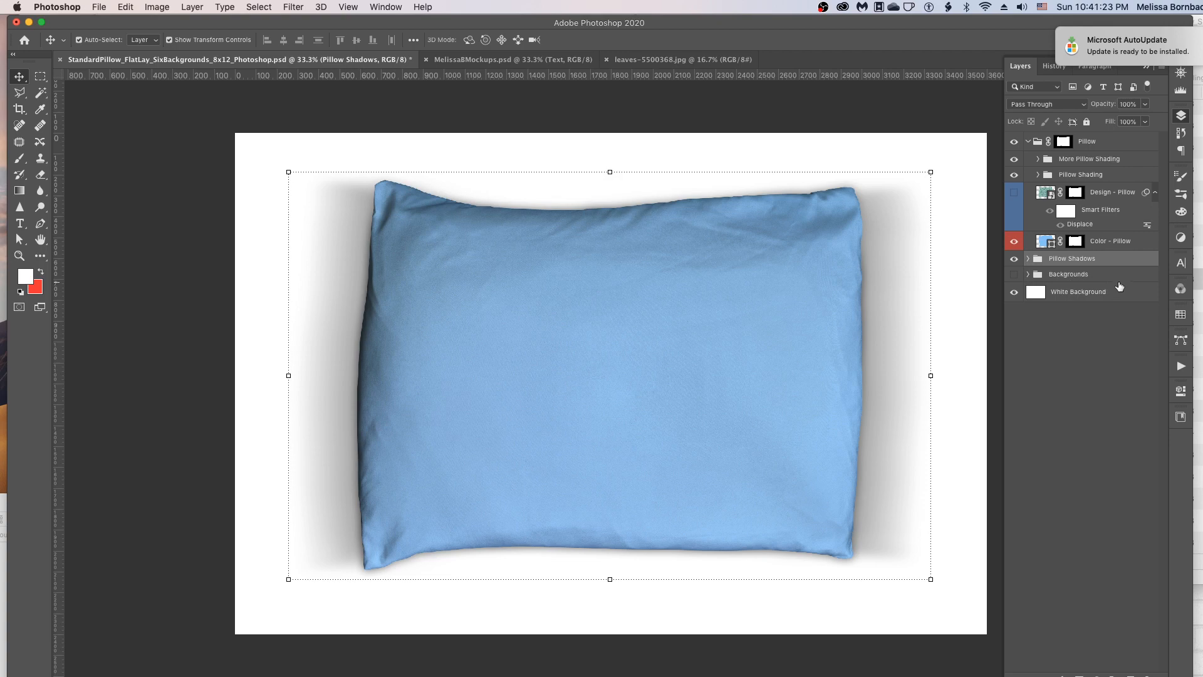
- Show the Backgrounds group behind the pillow and expand it
{"action": "left_click", "coordinate": [1013, 279]}
{"action": "left_click", "coordinate": [1013, 275]}
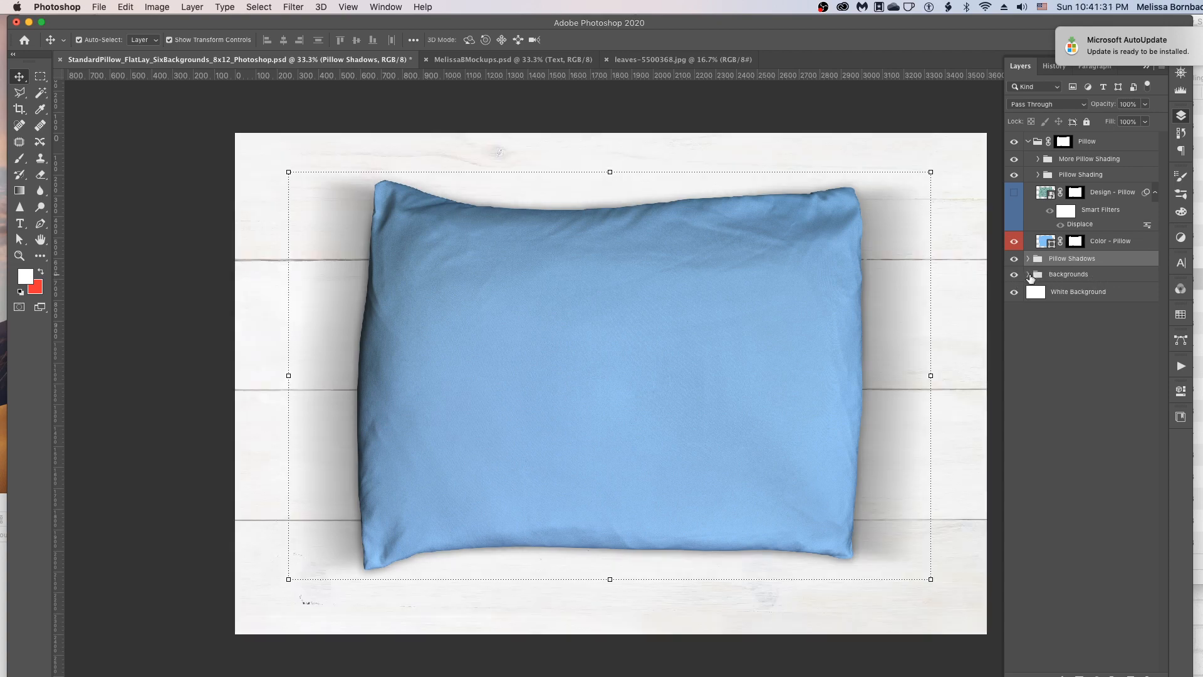
{"action": "left_click", "coordinate": [1028, 274]}
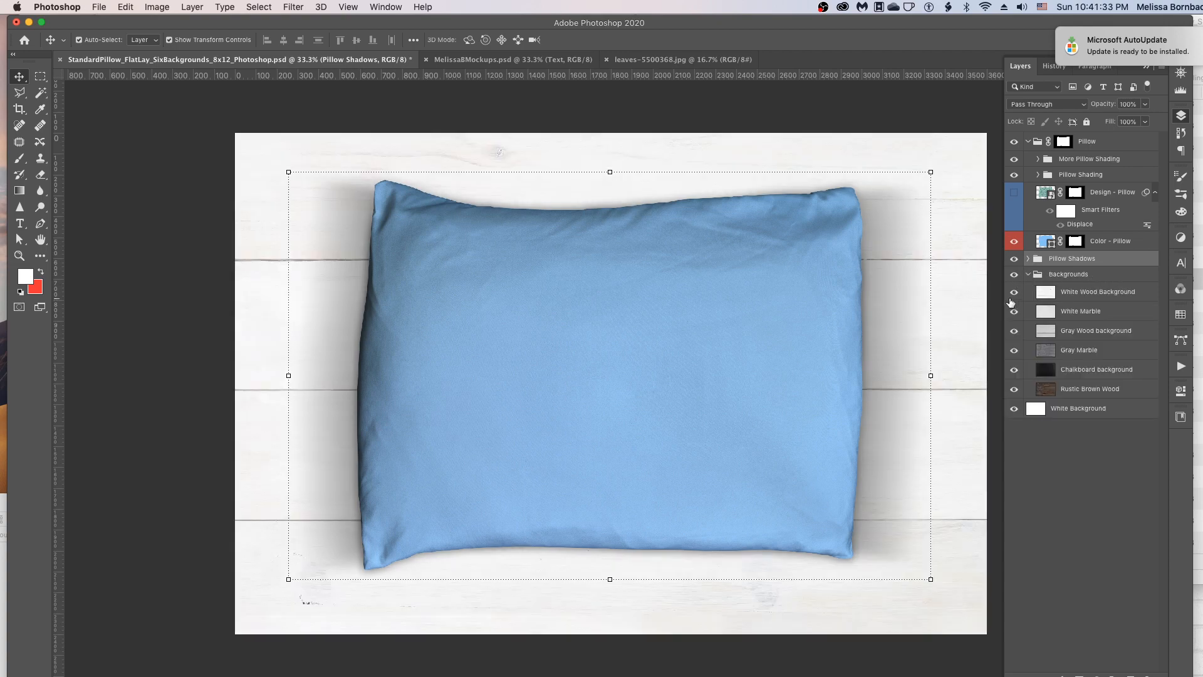
- Preview the gray wood background by hiding White Wood Background and White Marble, restore all background layers and collapse the Backgrounds group
{"action": "left_click", "coordinate": [1013, 292]}
{"action": "left_click", "coordinate": [1013, 311]}
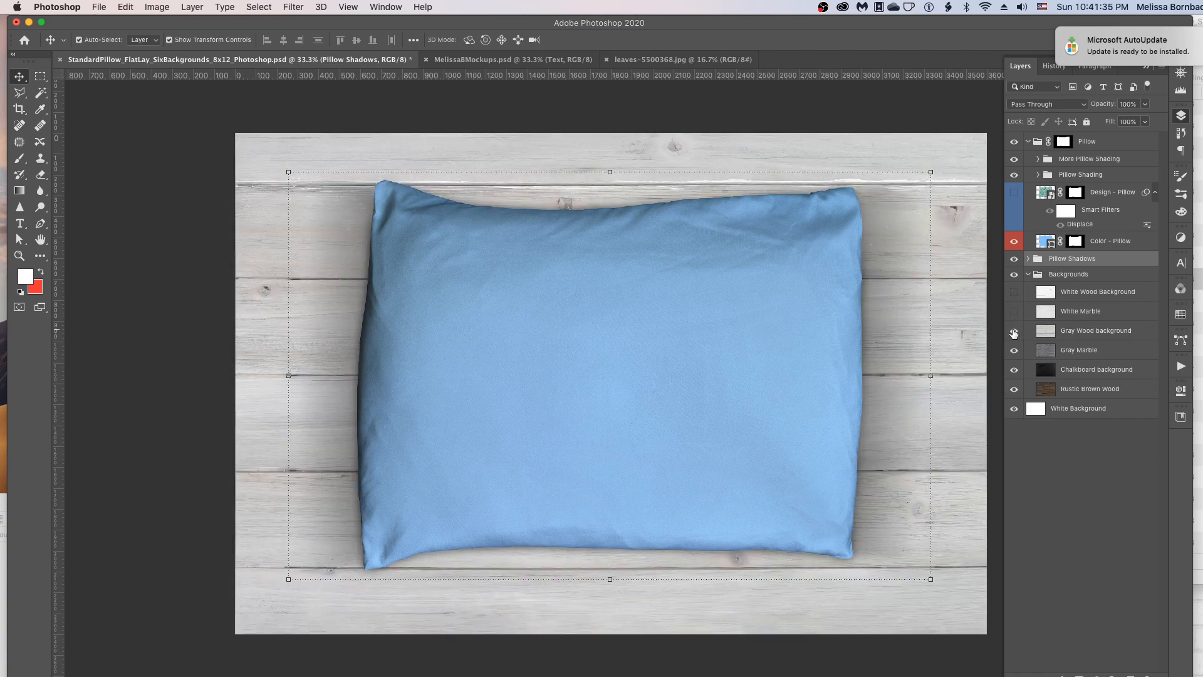
{"action": "left_click", "coordinate": [1014, 331]}
{"action": "left_click", "coordinate": [1014, 311]}
{"action": "left_click", "coordinate": [1014, 292]}
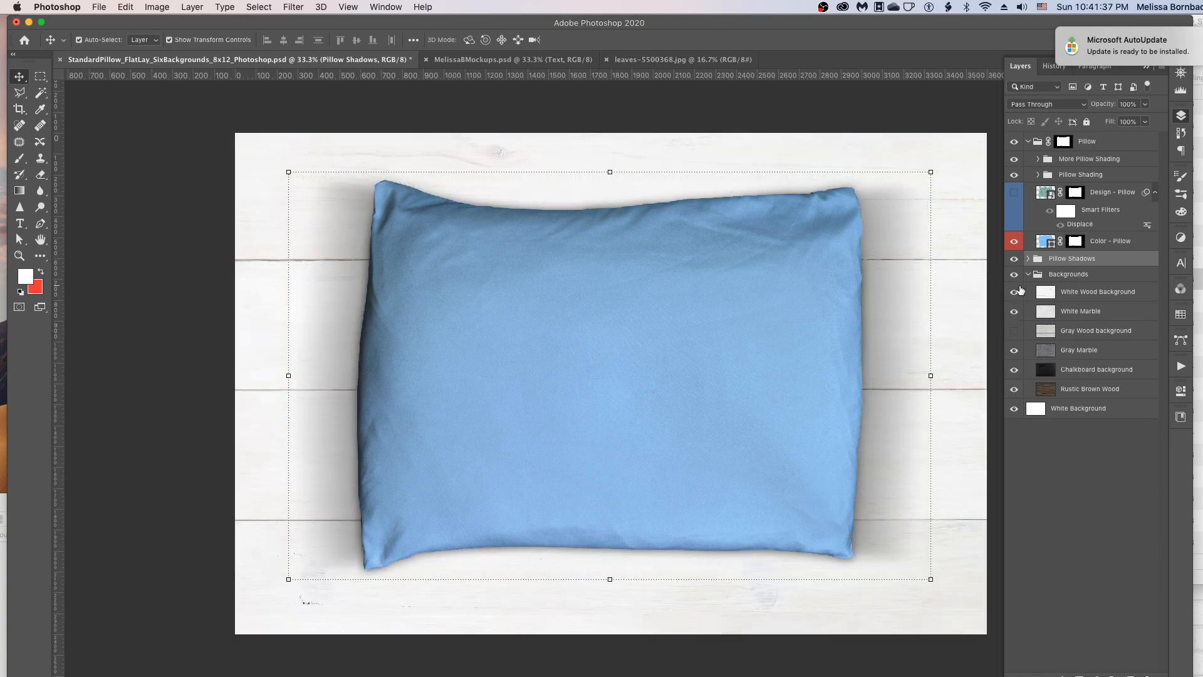
{"action": "left_click", "coordinate": [1014, 331]}
{"action": "left_click", "coordinate": [1028, 274]}
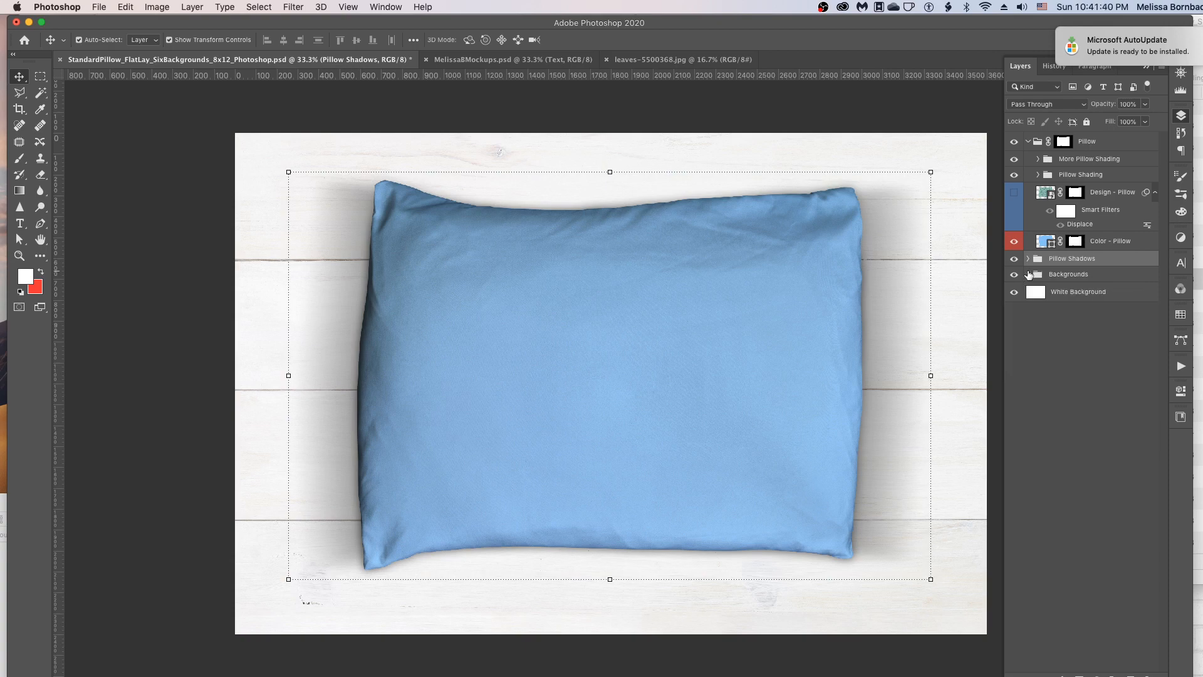
- Show the Design - Pillow layer so the leaf pattern covers the pillow
{"action": "left_click", "coordinate": [1013, 192]}
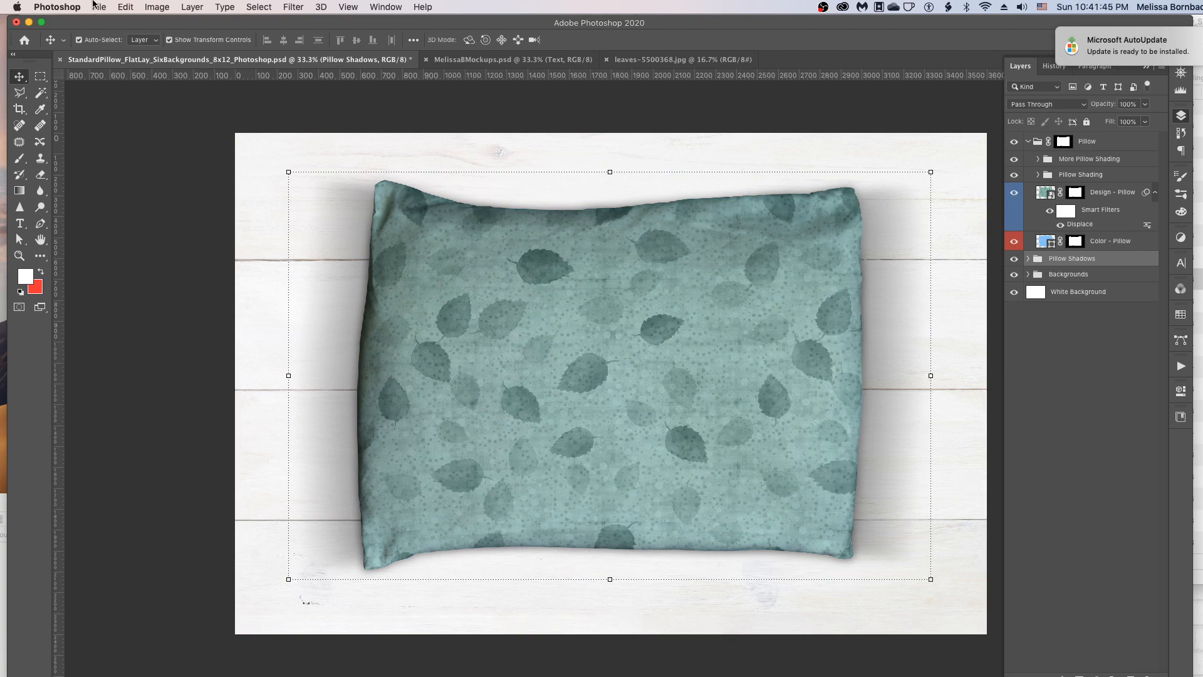
{"action": "left_click", "coordinate": [97, 7]}
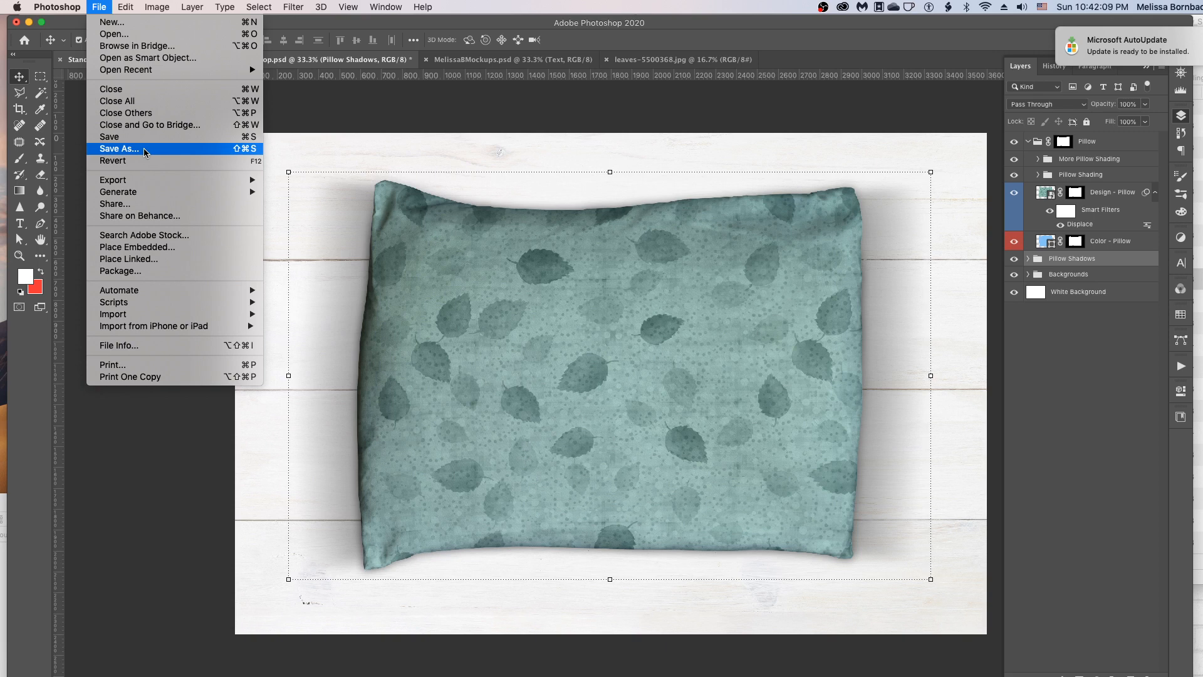
{"action": "left_click", "coordinate": [405, 109]}
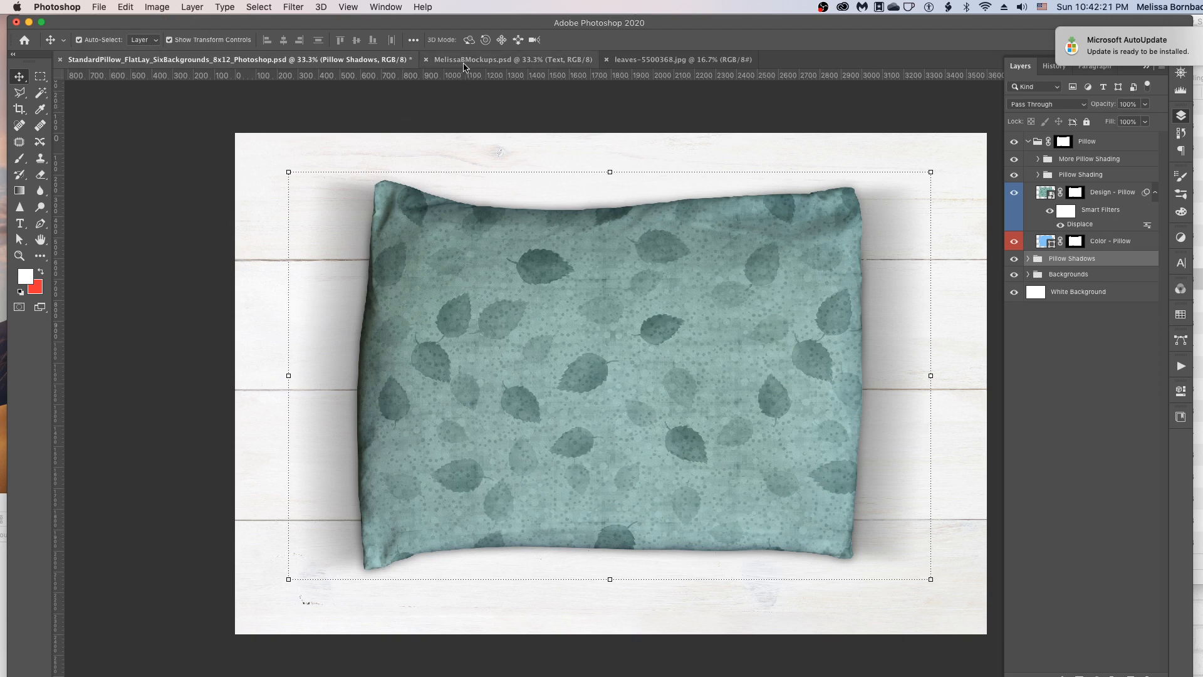
- Switch to the MelissaBMockups.psd document
{"action": "left_click", "coordinate": [505, 61]}
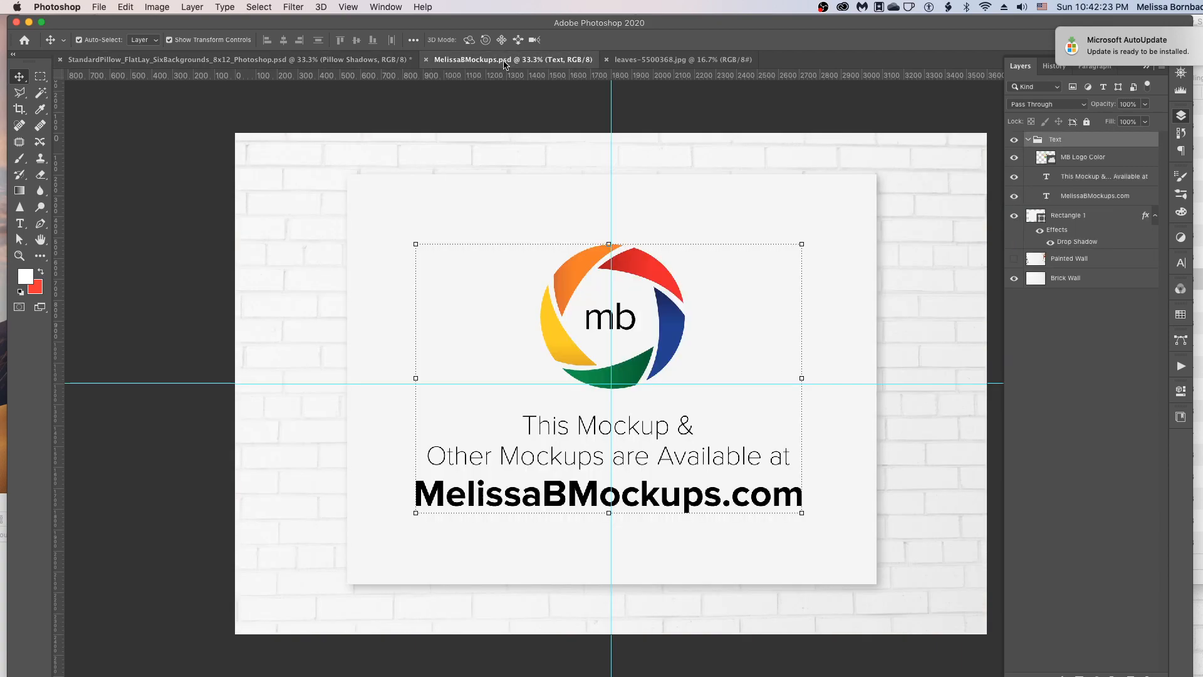